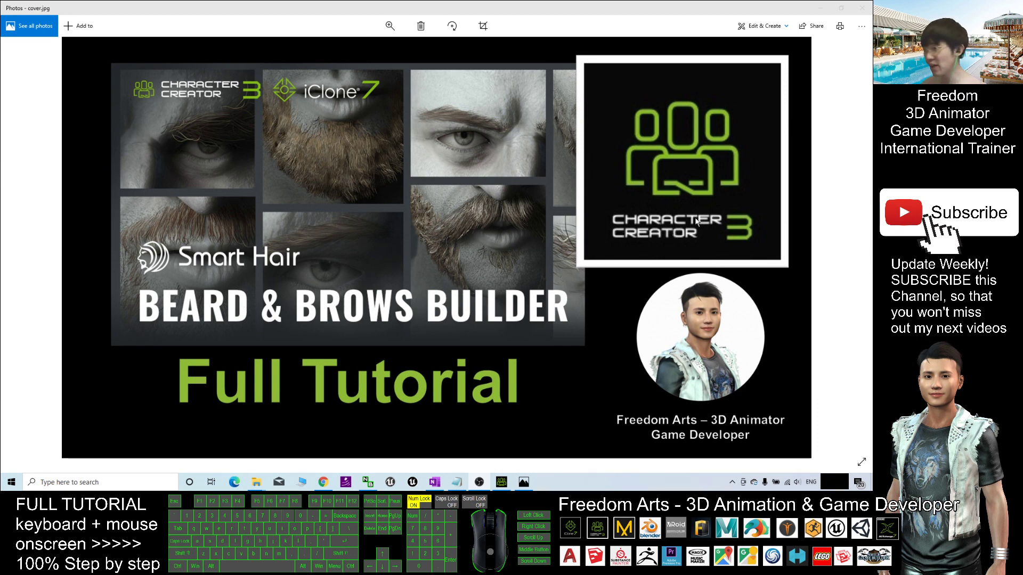
Open the Notes.txt file and copy the Beard & Brows Builder link from it.
click(458, 483)
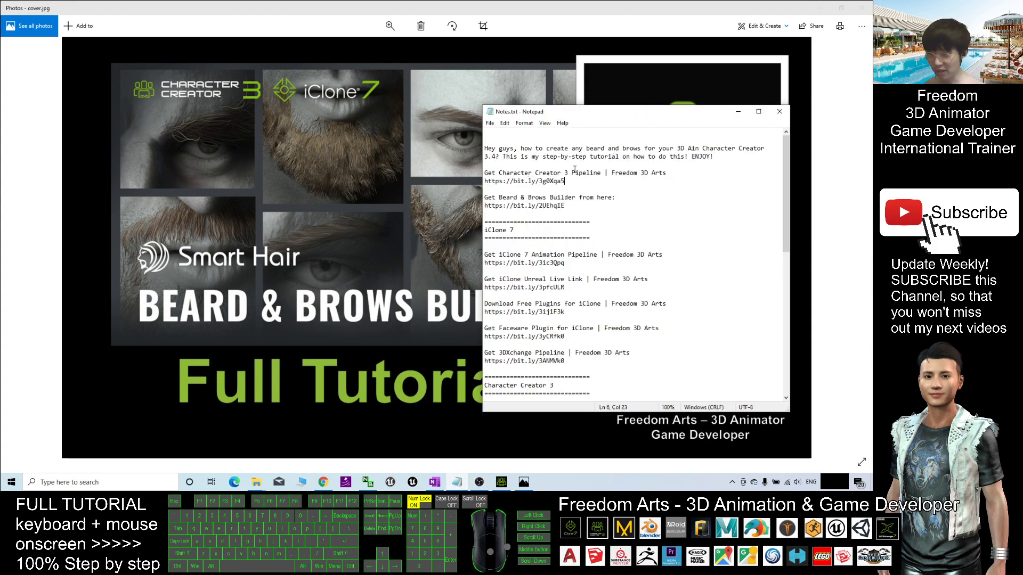
drag(484, 181, 553, 182)
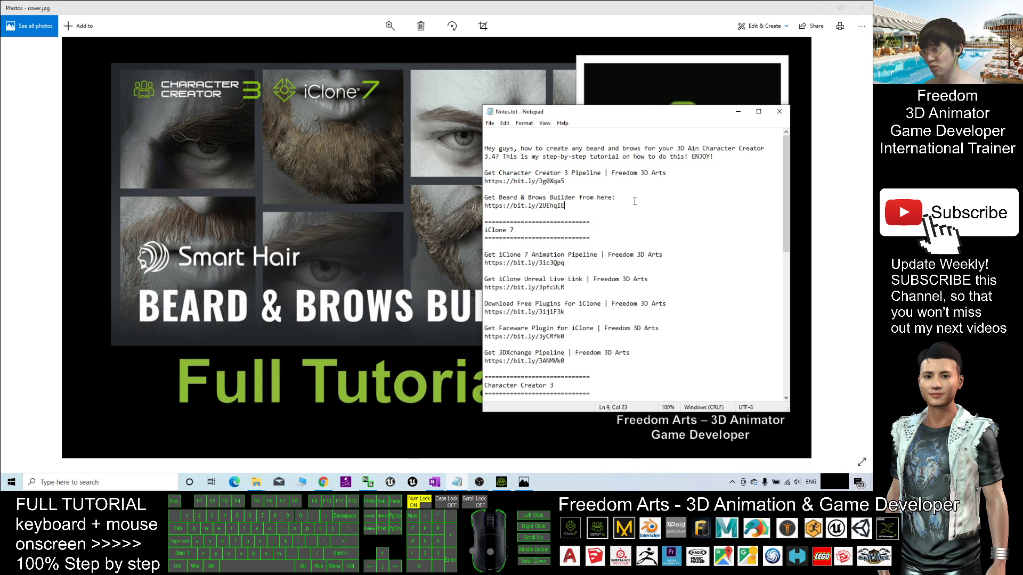
click(537, 187)
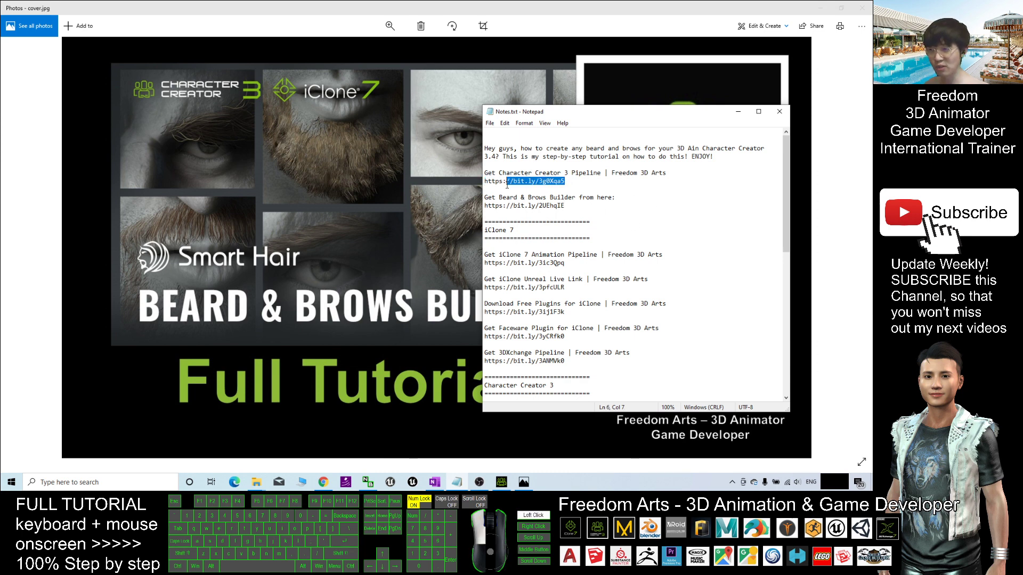
click(619, 176)
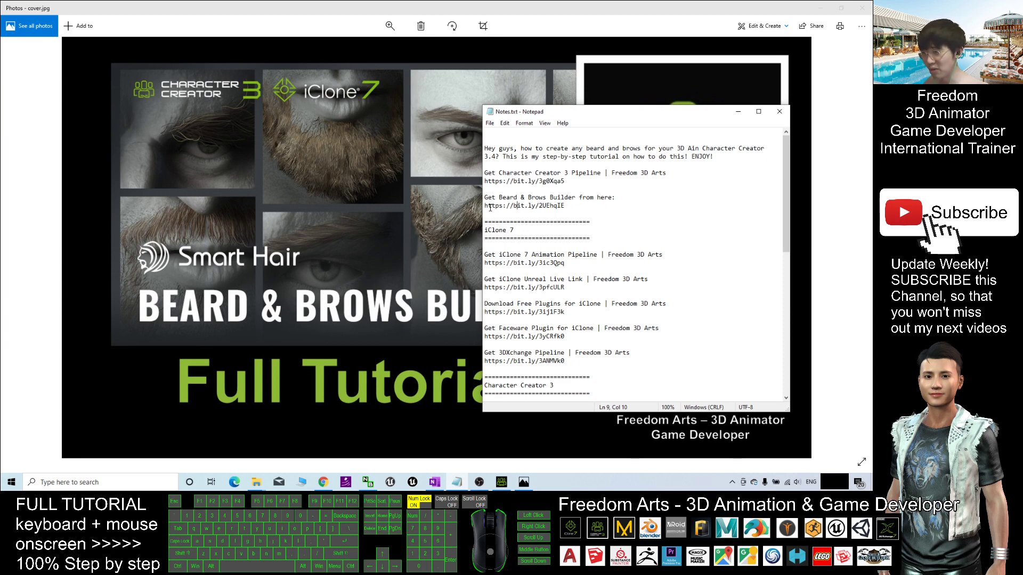
drag(485, 206, 522, 205)
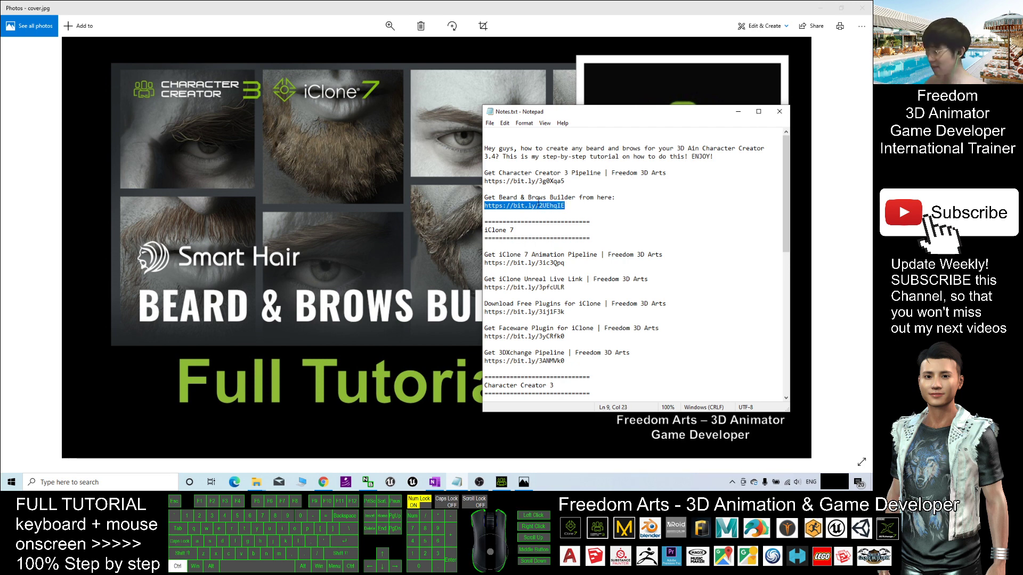
right_click(325, 483)
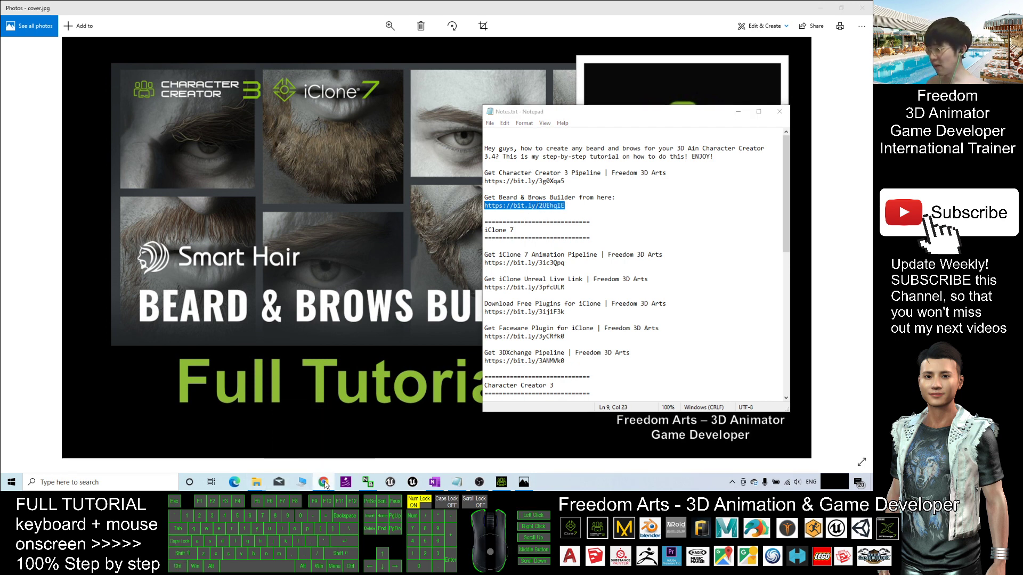
click(319, 469)
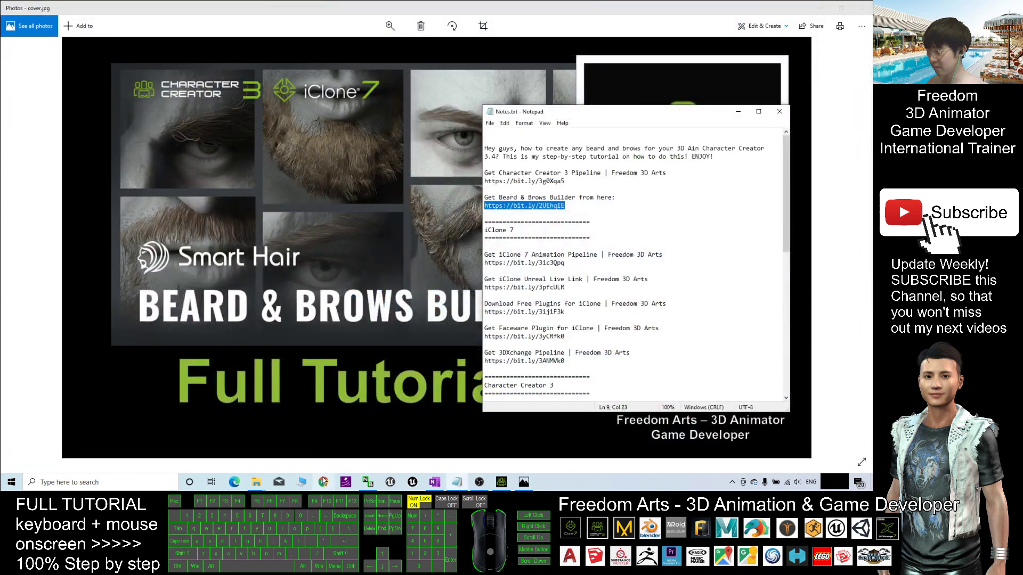
click(323, 482)
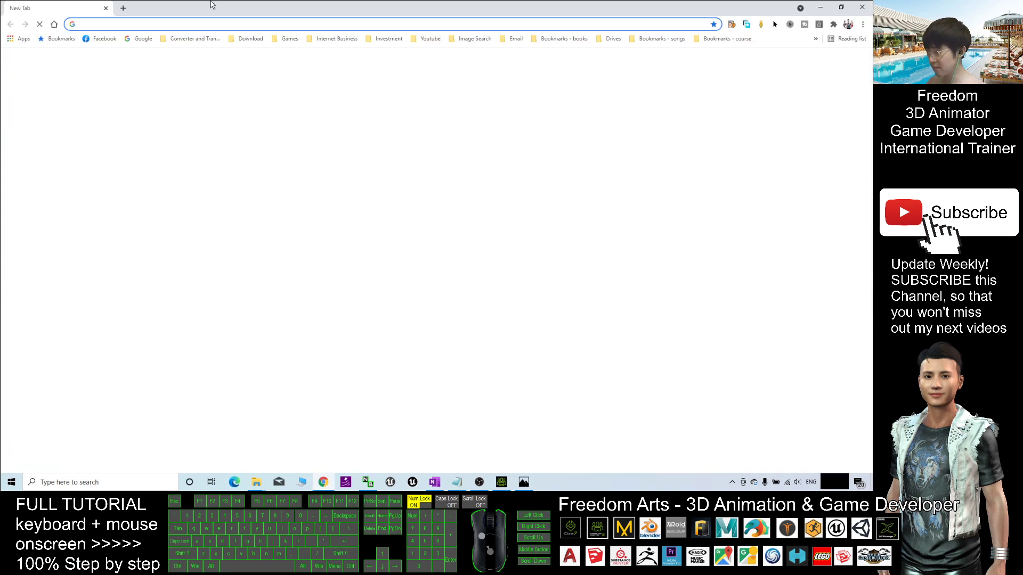
text(https://bit.ly/2UEhqlE)
key(Return)
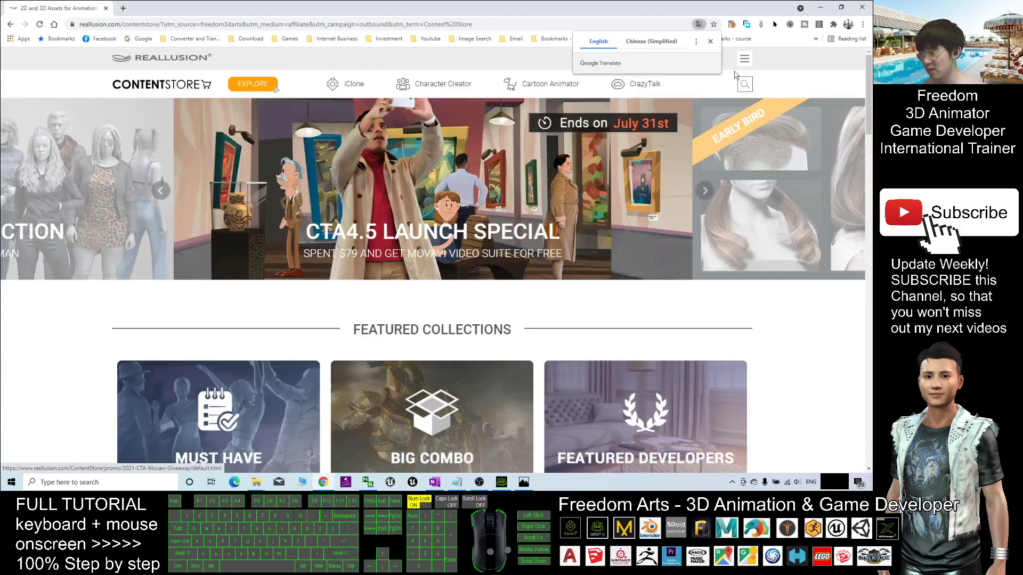
Search the Content Store's Character Creator category for "beard & brows builder".
click(744, 85)
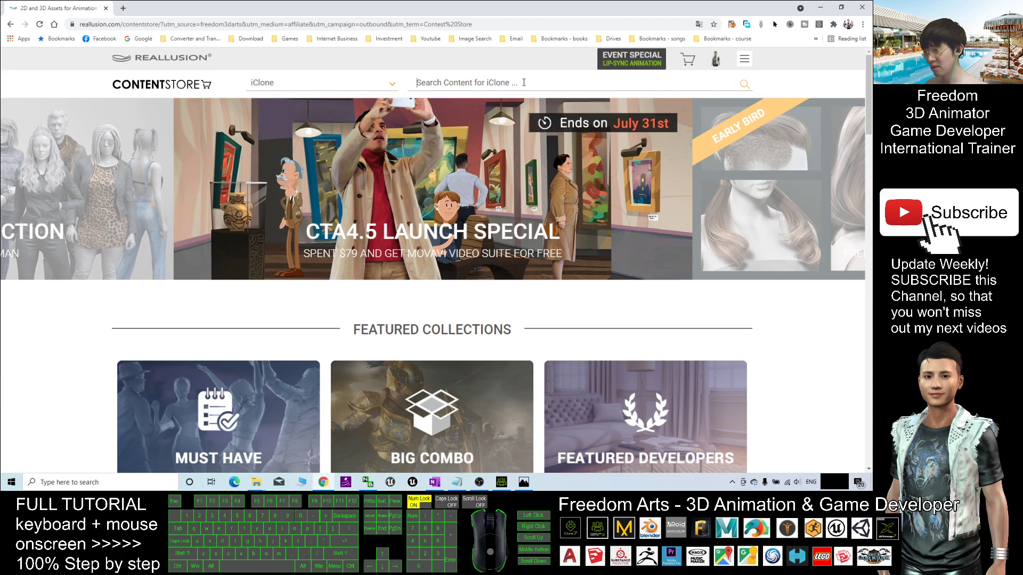
text(beard)
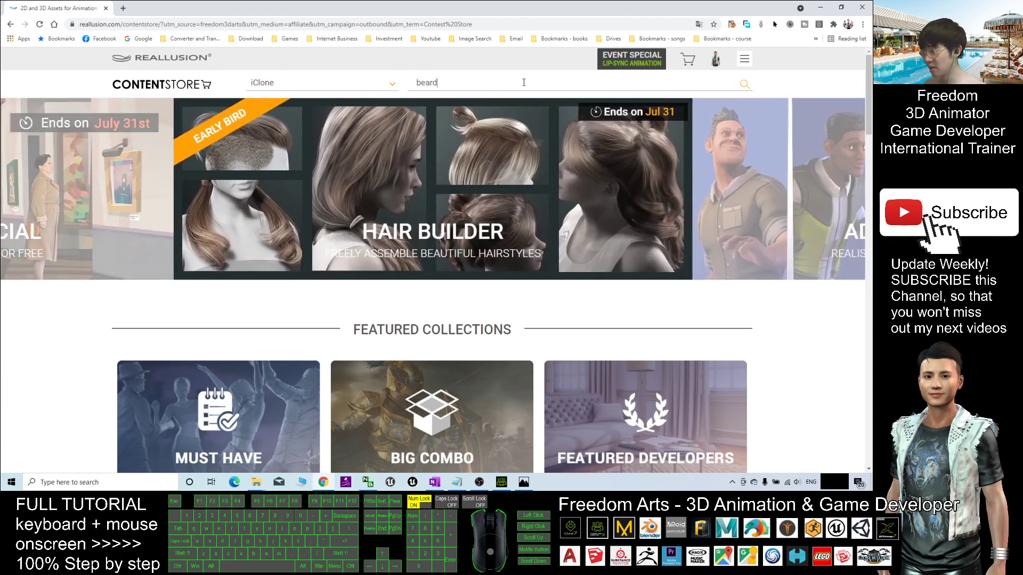
click(319, 83)
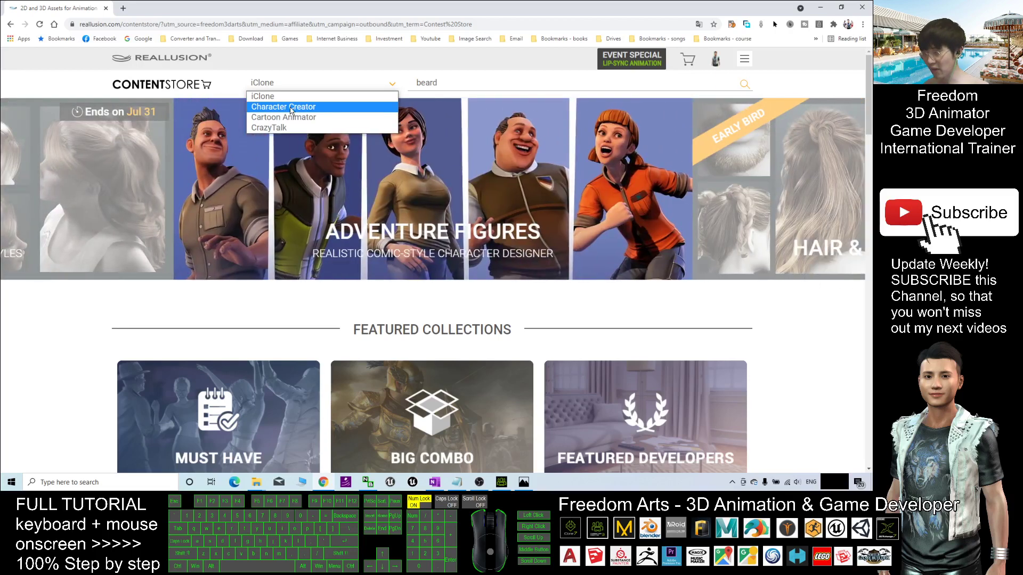
click(291, 111)
click(453, 82)
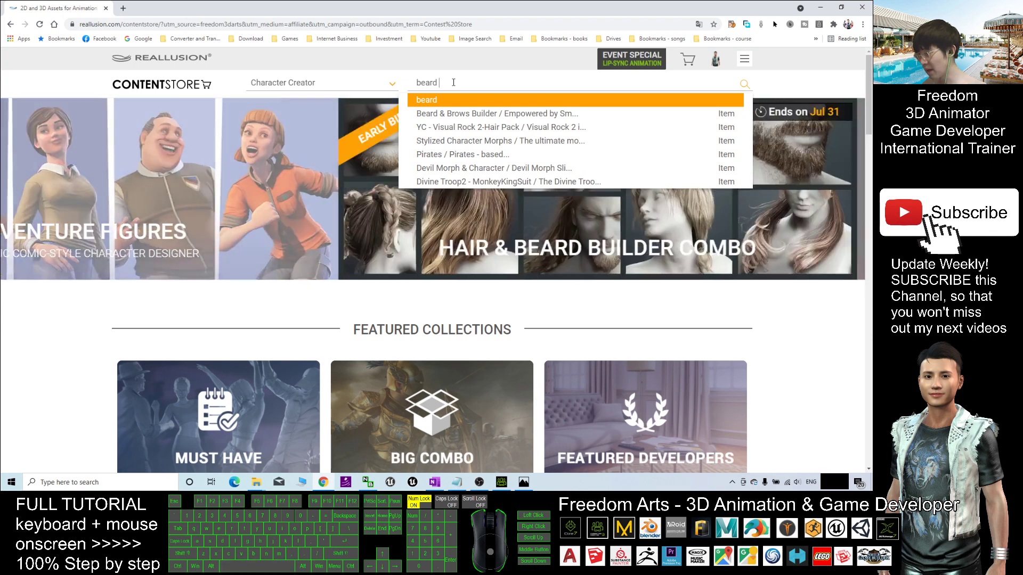
text(& b)
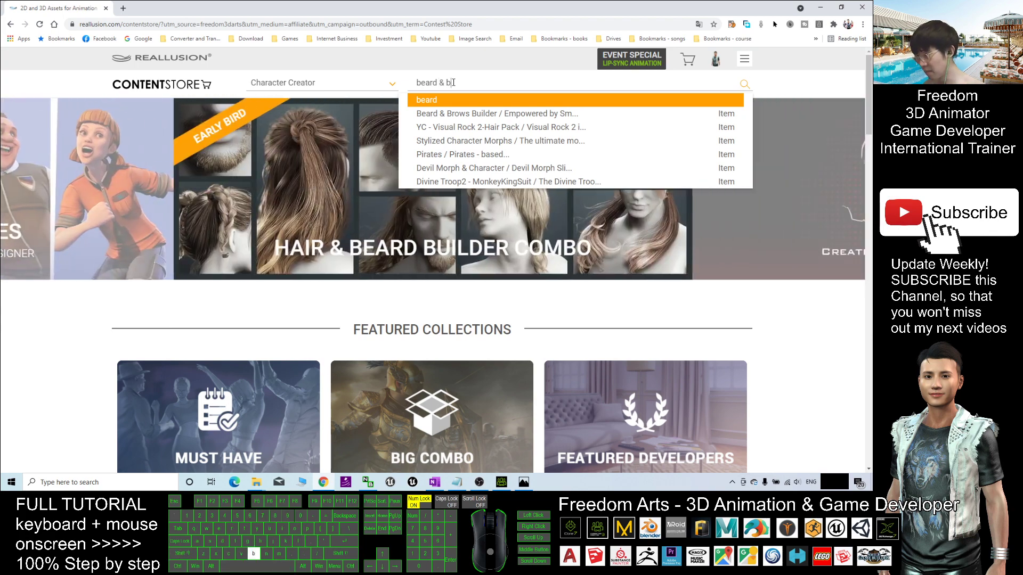
text(rows builder)
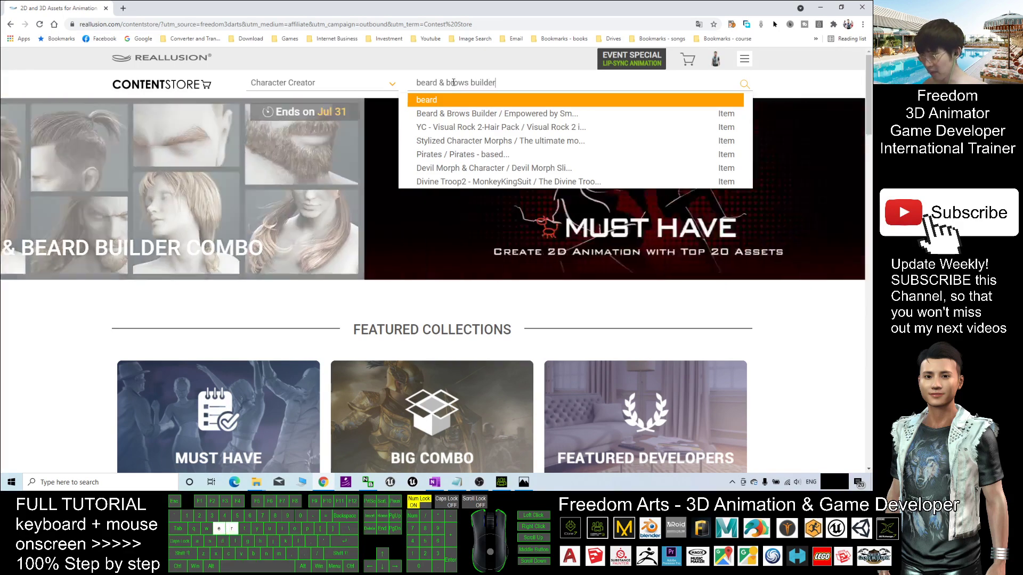
key(Return)
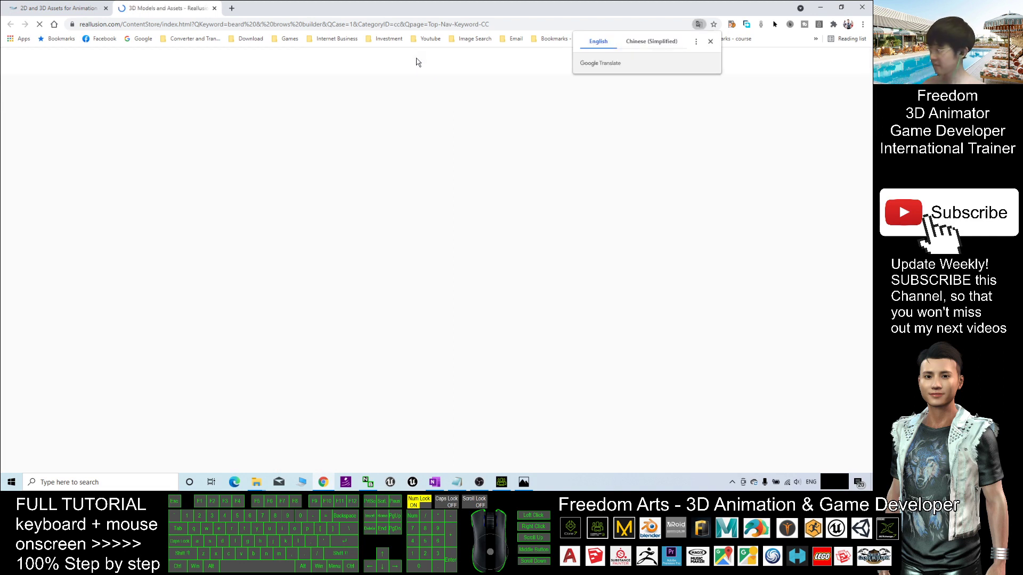
Open the Beard & Brows Builder product page from the search results and look over its pricing and contents.
mouse_move(376, 82)
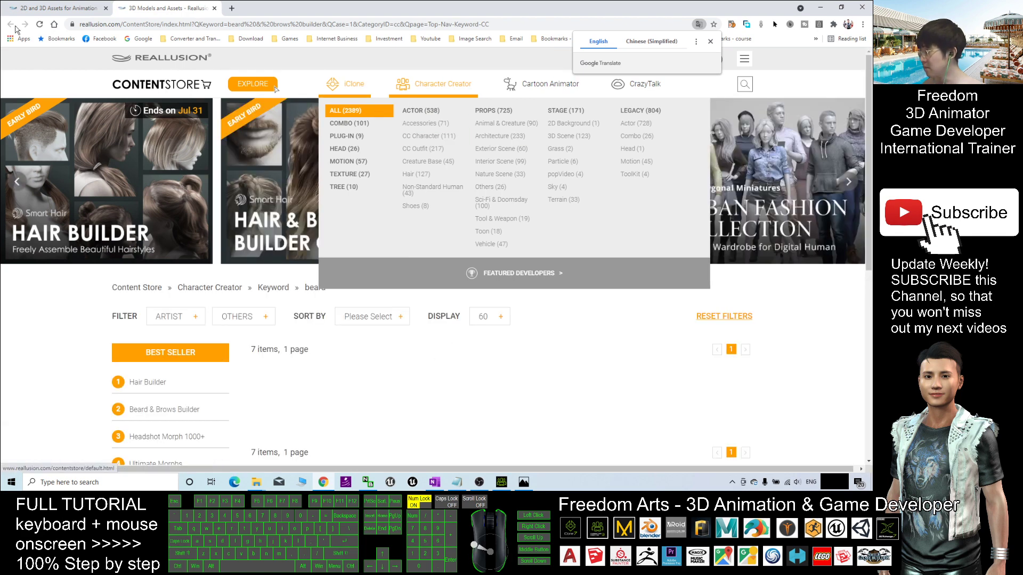
click(62, 5)
click(165, 8)
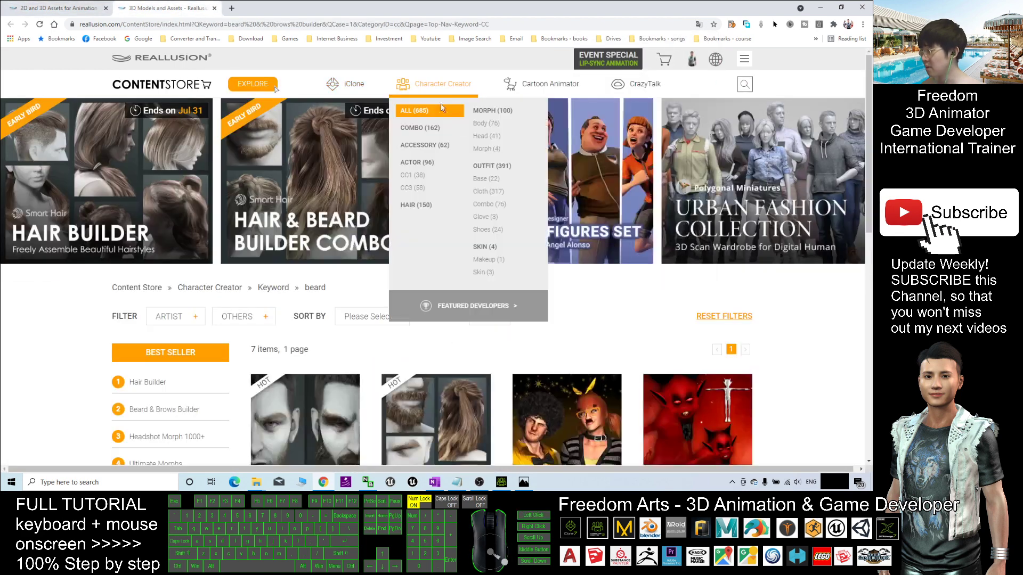
scroll(843, 368, down, 3)
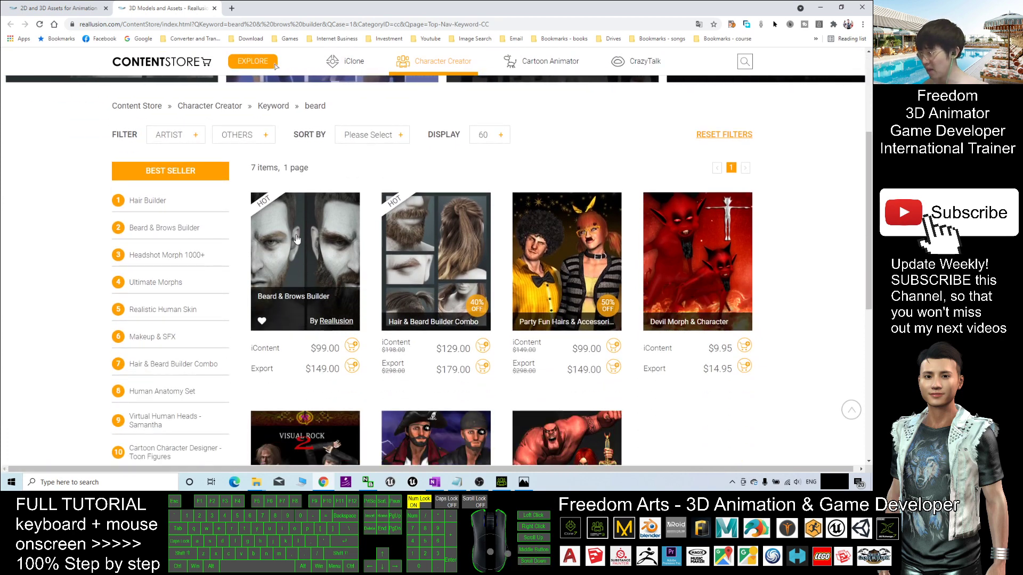
click(315, 244)
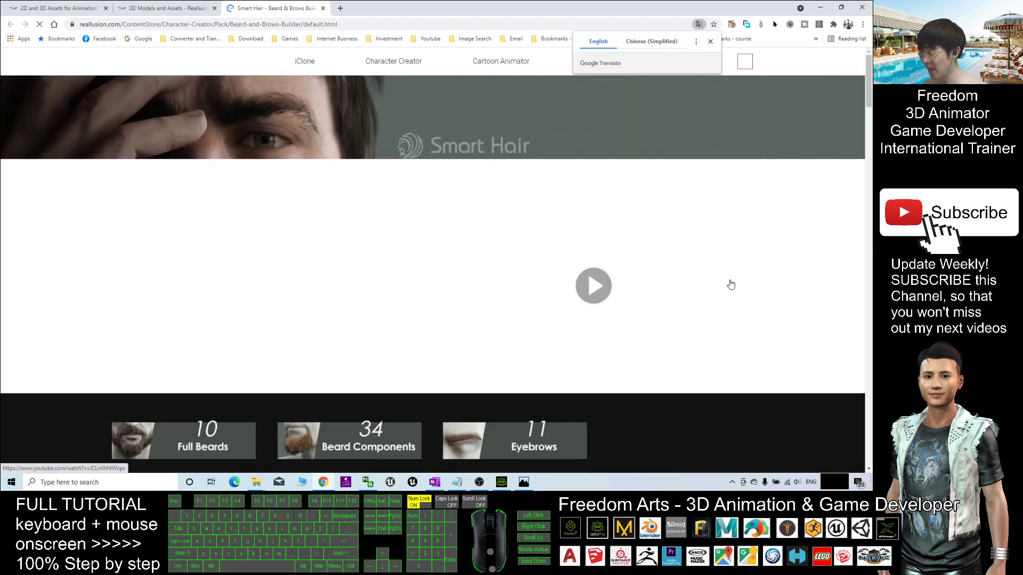
scroll(542, 205, down, 2)
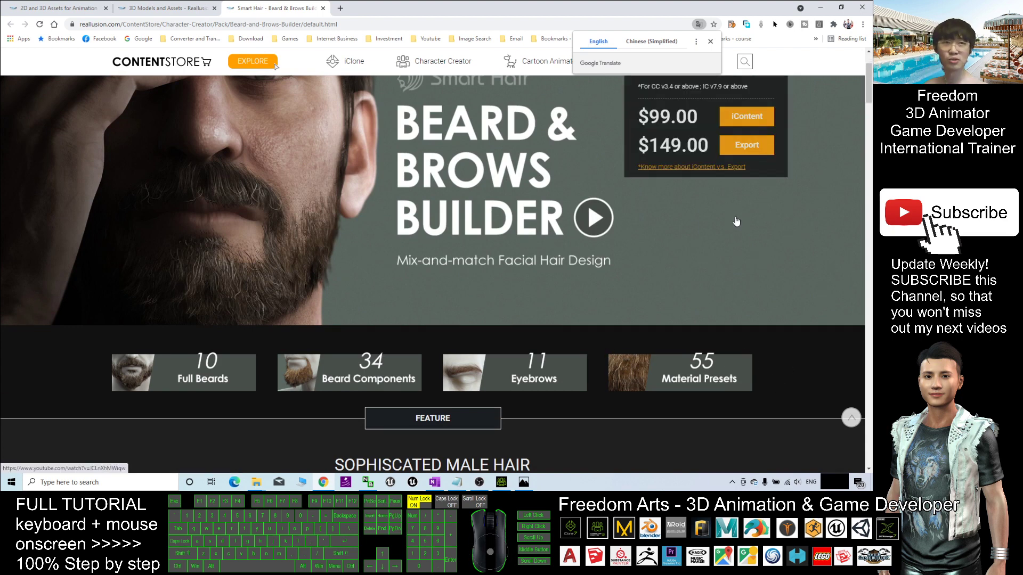
Minimize the browser, save the notes file, and switch to Character Creator 3.
click(817, 11)
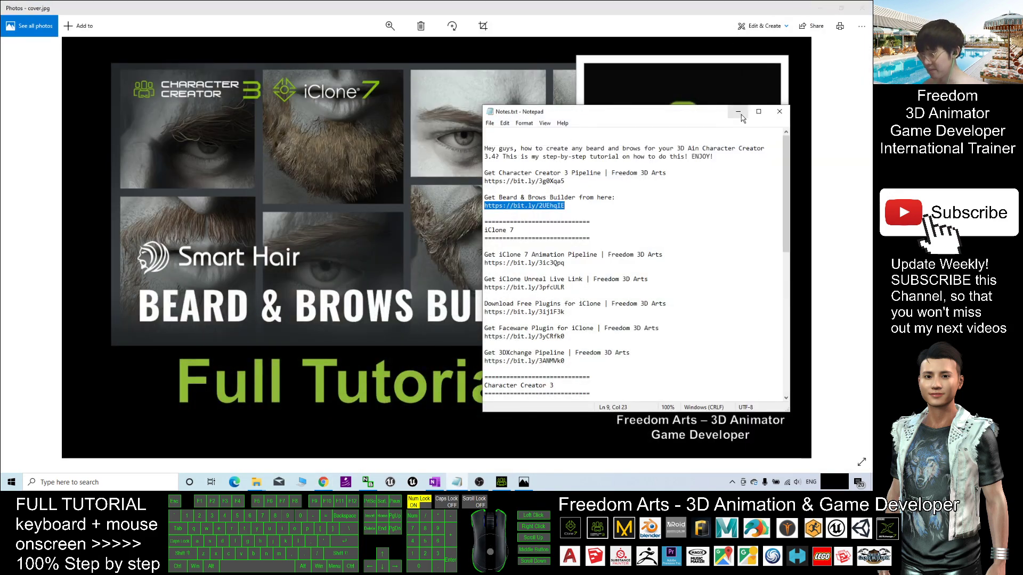
click(592, 198)
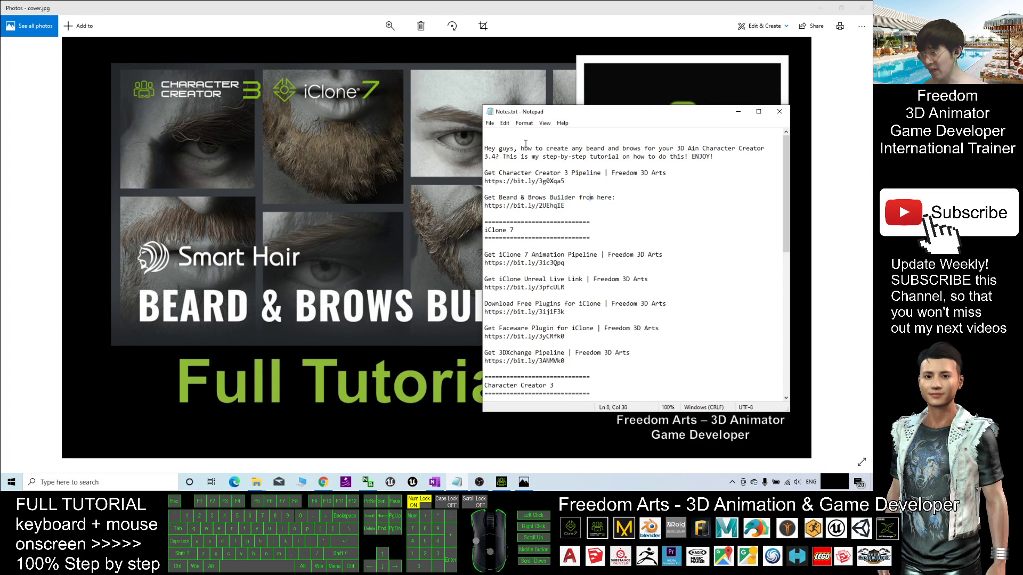
click(497, 125)
click(719, 201)
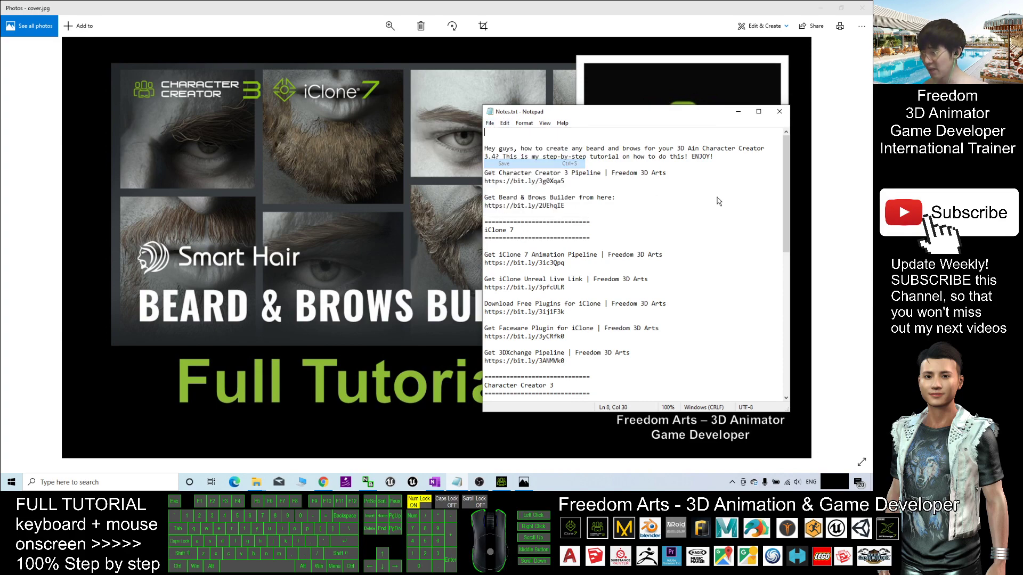
click(504, 484)
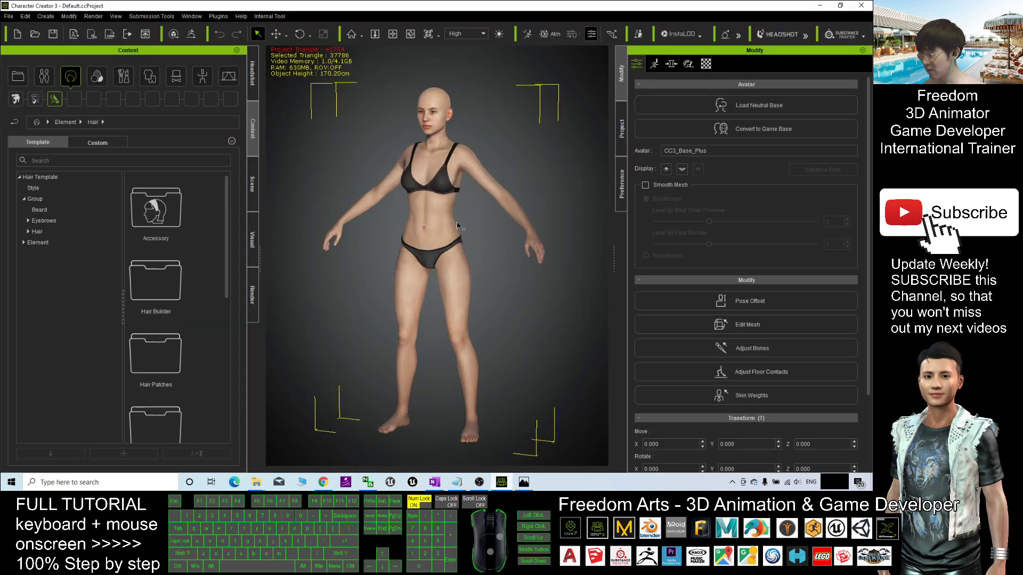
Frame the avatar's head and shoulders in close-up and show the Hair element templates in the content library.
scroll(524, 200, down, 5)
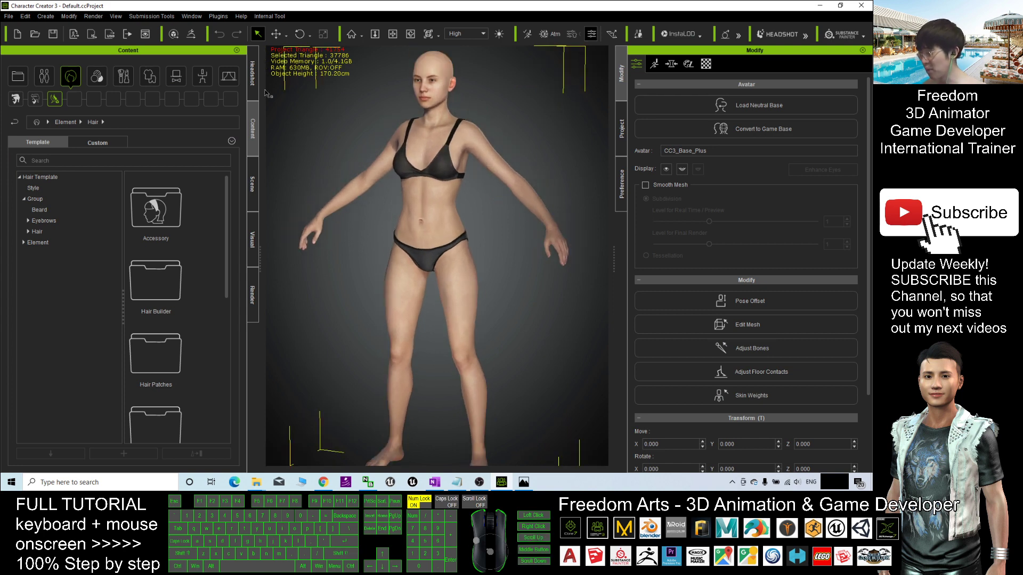
scroll(486, 233, down, 2)
key(x)
drag(496, 228, 497, 397)
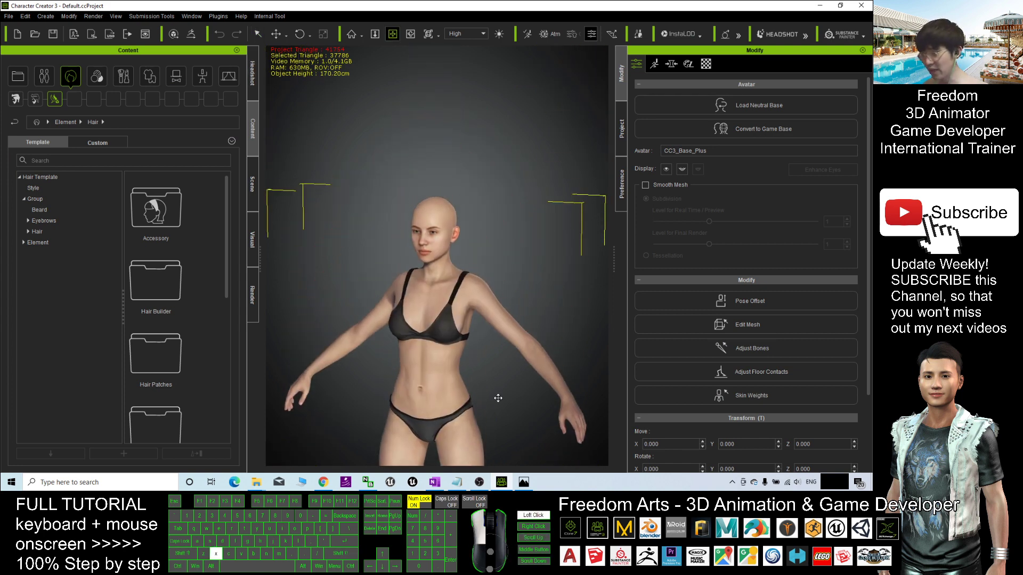
scroll(495, 322, down, 3)
scroll(495, 322, down, 2)
key(x)
drag(495, 323, 419, 269)
key(c)
scroll(419, 269, up, 3)
key(x)
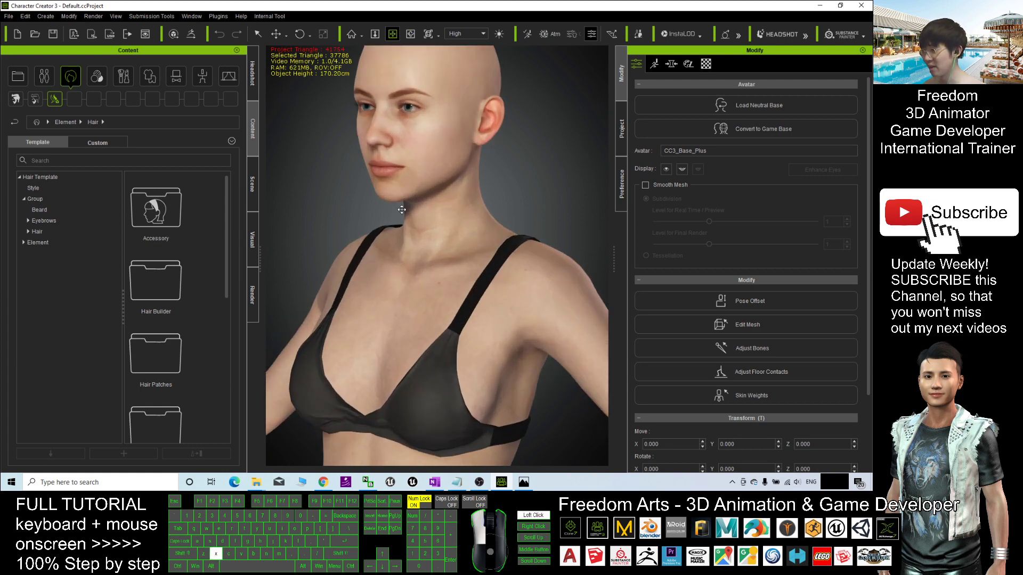
scroll(418, 309, up, 1)
drag(418, 165, 444, 320)
key(c)
key(x)
scroll(450, 333, down, 1)
drag(449, 371, 460, 362)
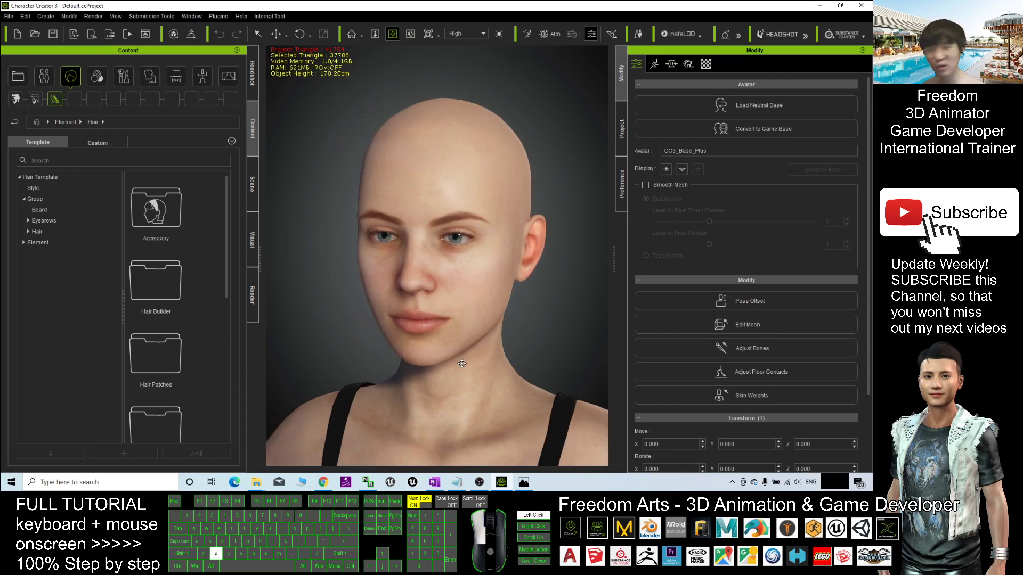
click(18, 77)
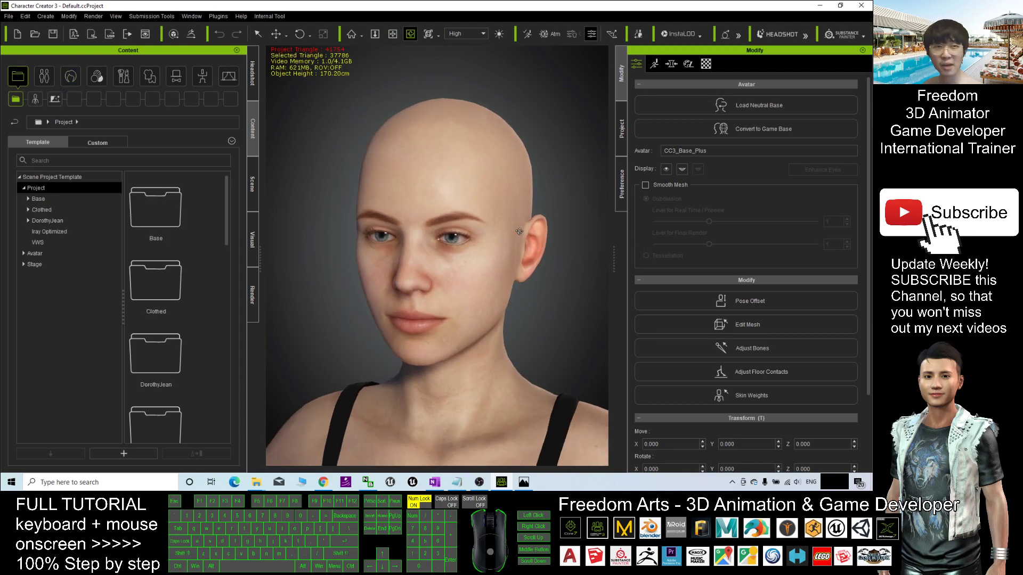
click(73, 79)
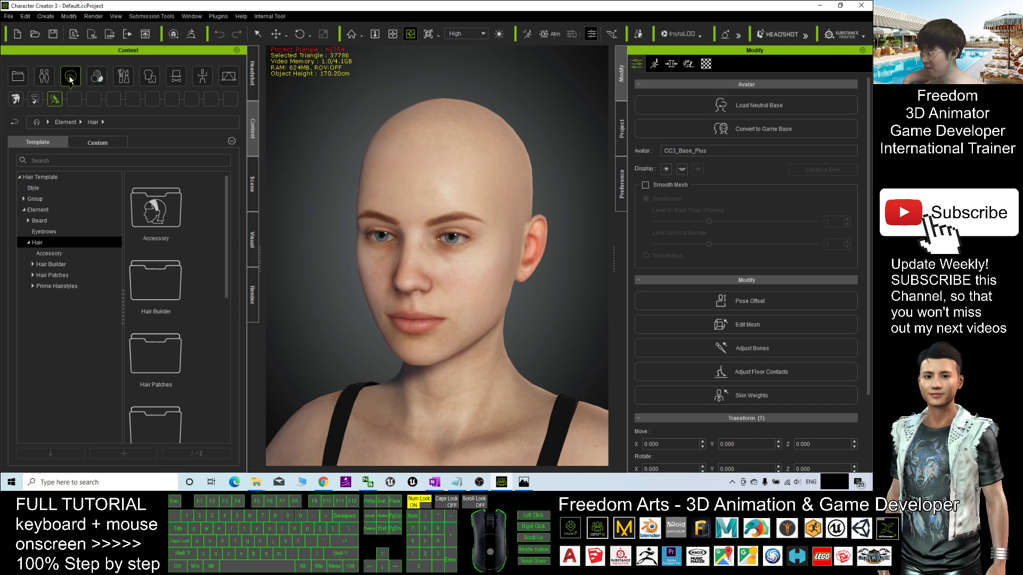
Launch PointerFocus and turn on its pointer highlight and click display.
click(149, 487)
text(pointer)
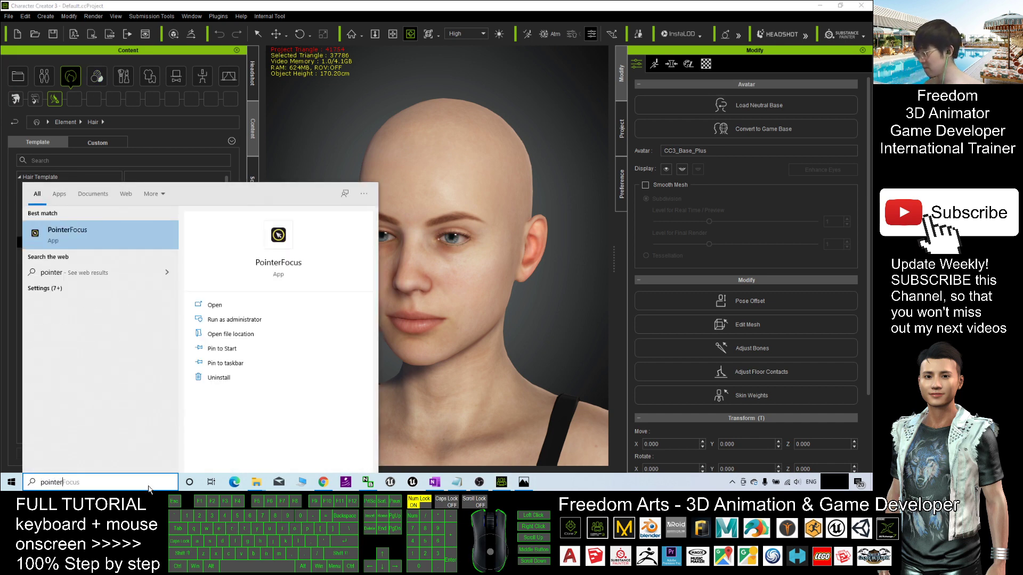
key(Return)
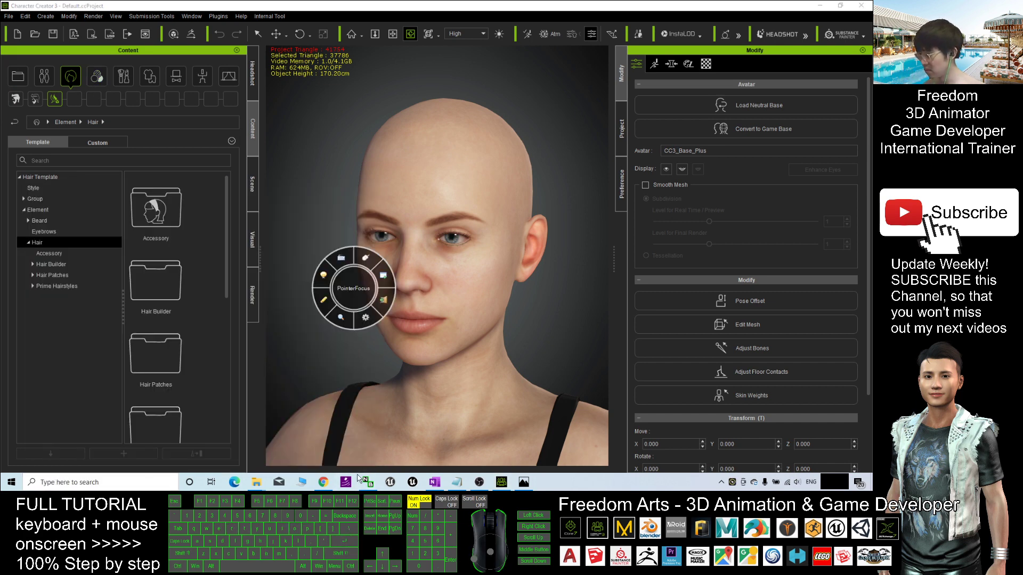
click(495, 342)
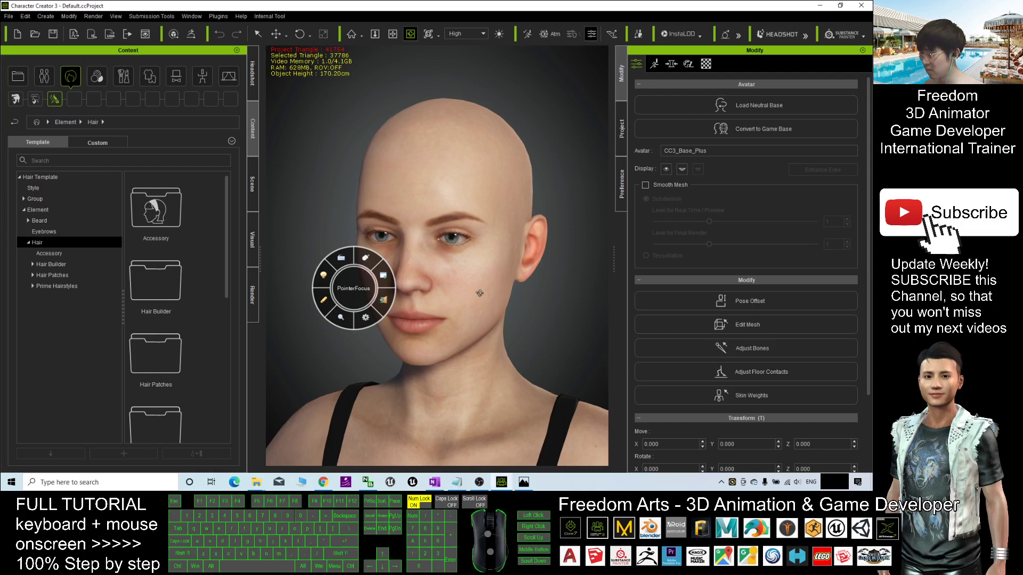
click(365, 257)
click(355, 289)
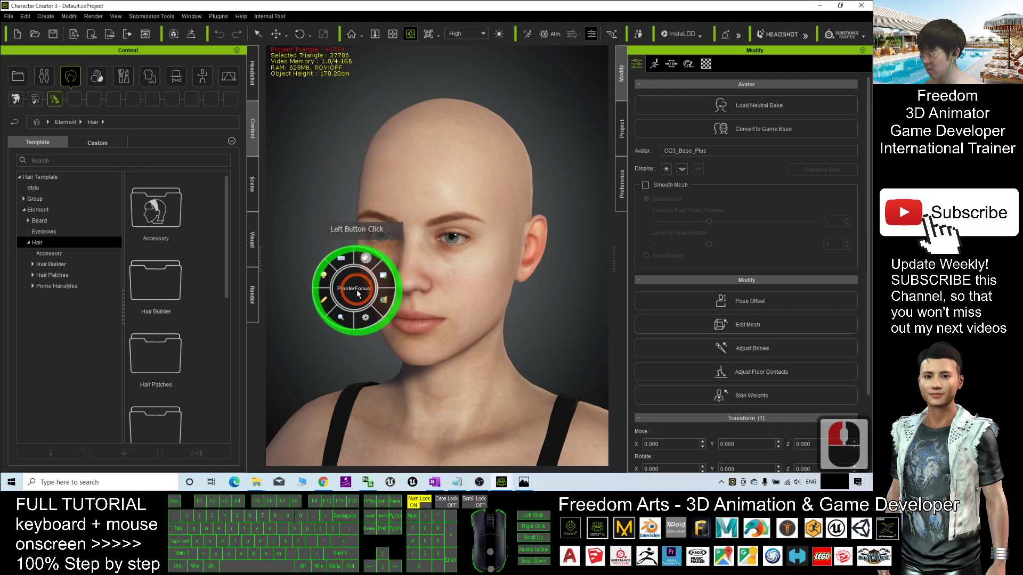
Dismiss the PointerFocus wheel, collapse the Element hair templates, and look through the Beard templates under Group.
click(331, 244)
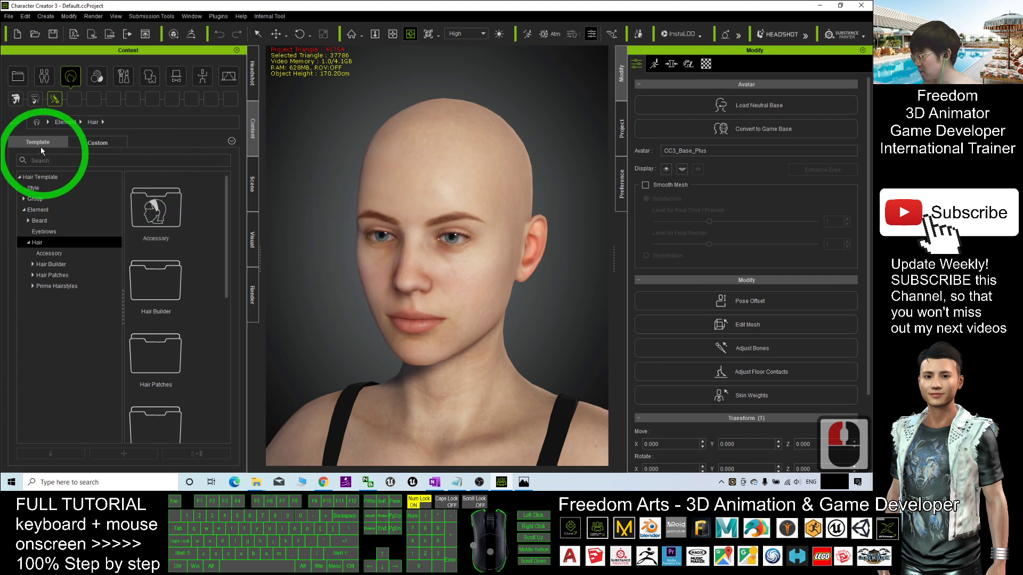
click(70, 78)
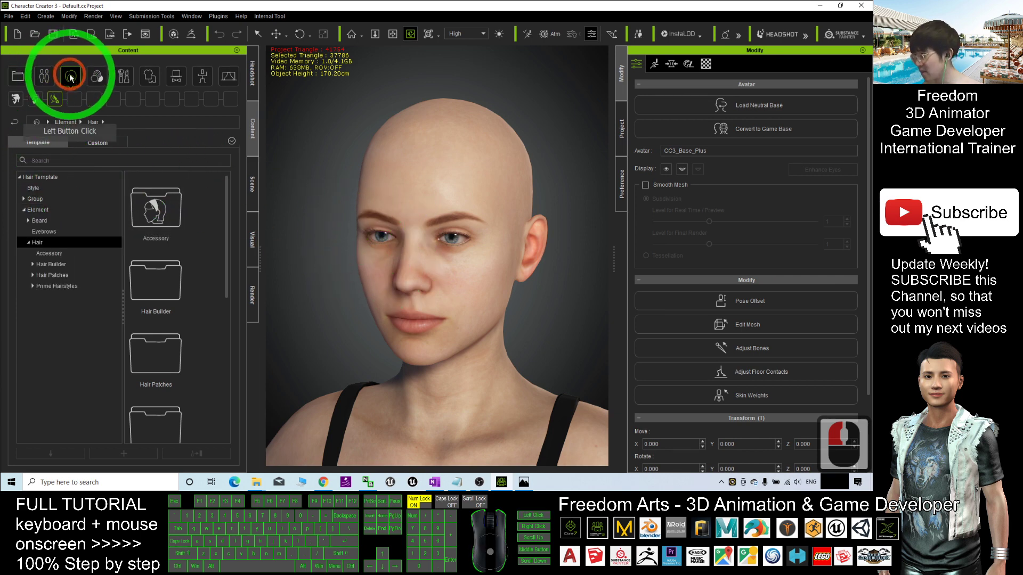
click(68, 77)
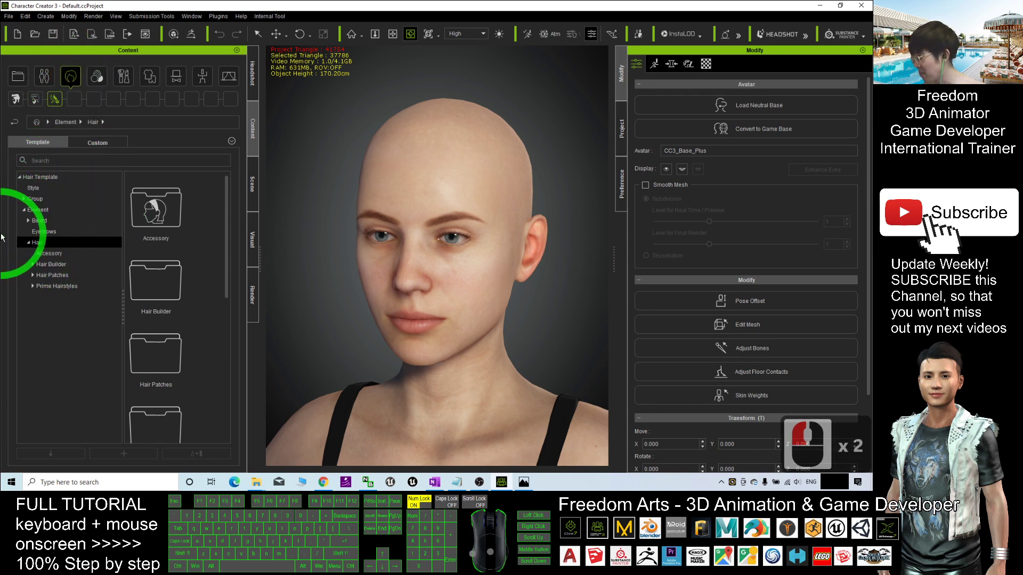
click(23, 210)
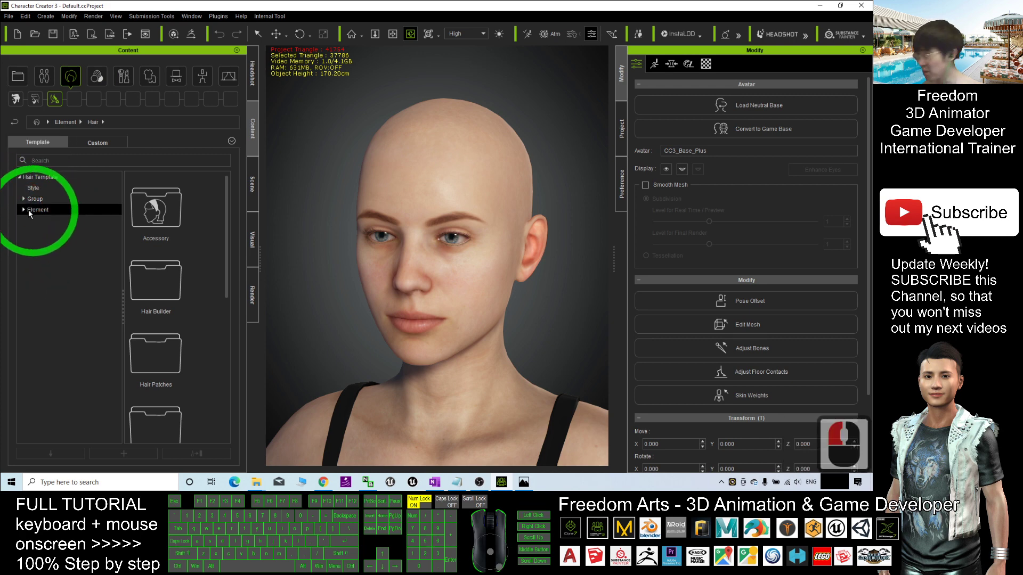
double_click(30, 200)
click(153, 321)
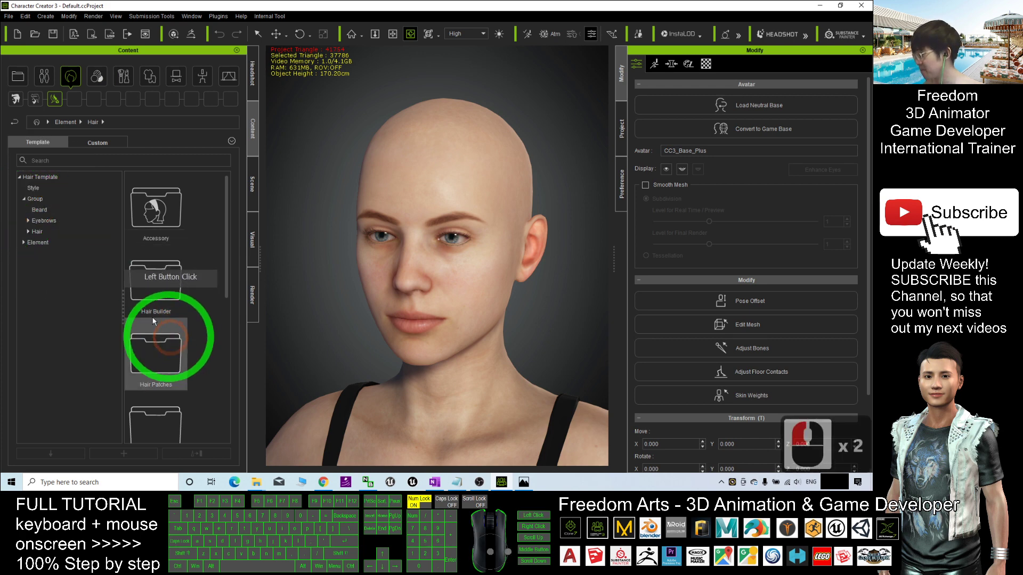
click(47, 210)
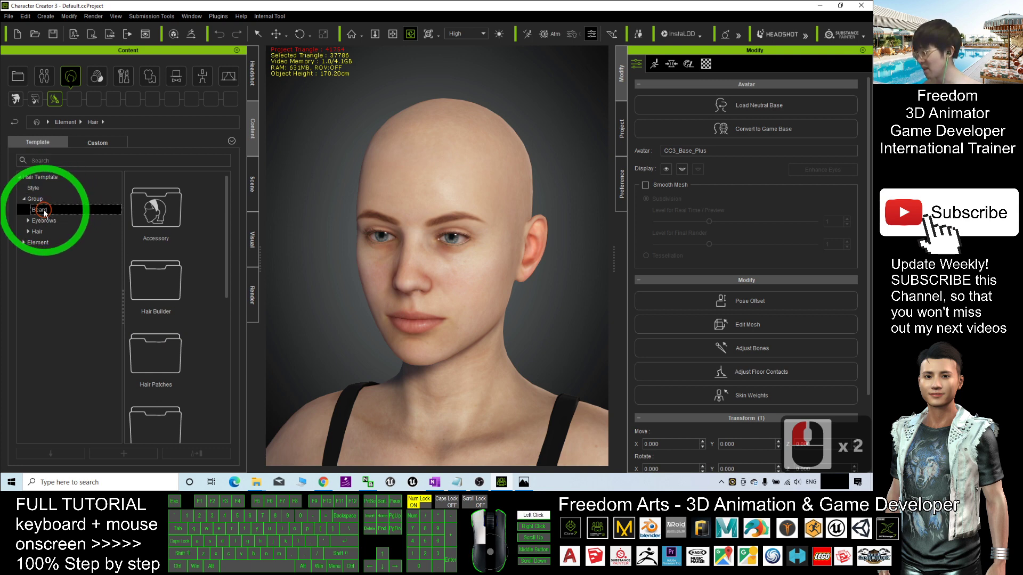
click(225, 209)
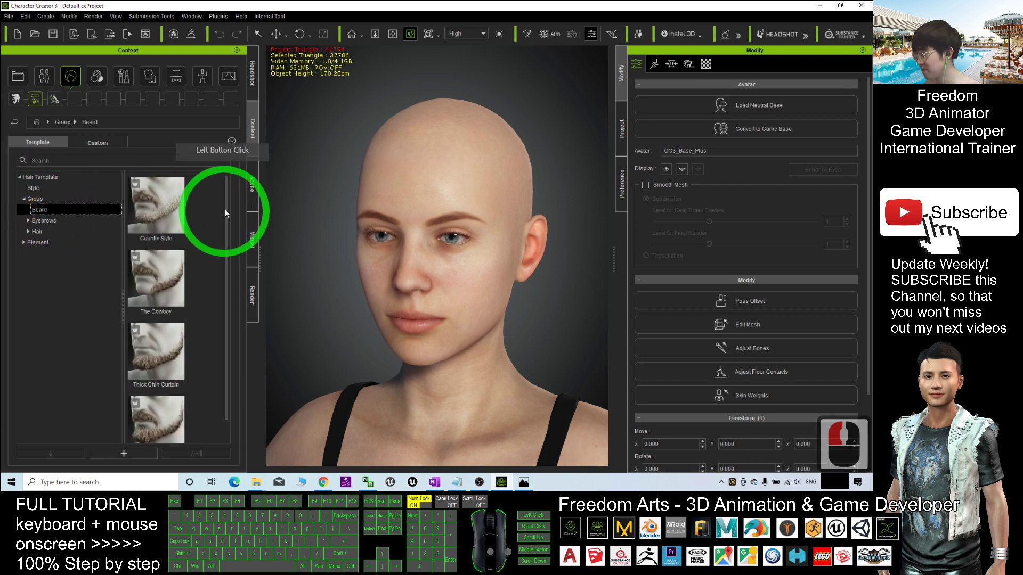
Expand the Eyebrows group in the hair templates and display its Beard & Brows Builder eyebrow presets.
click(28, 221)
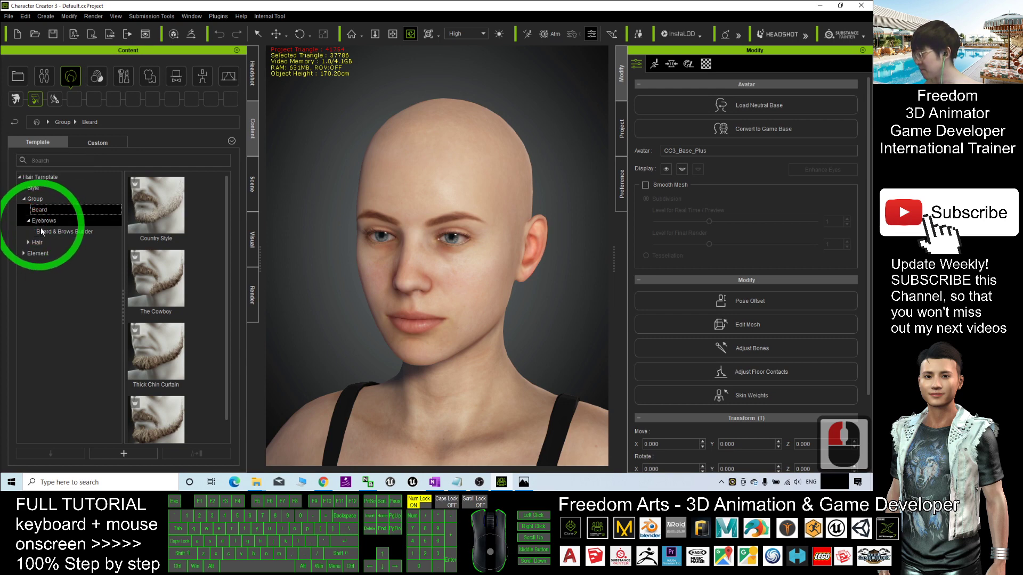
click(29, 235)
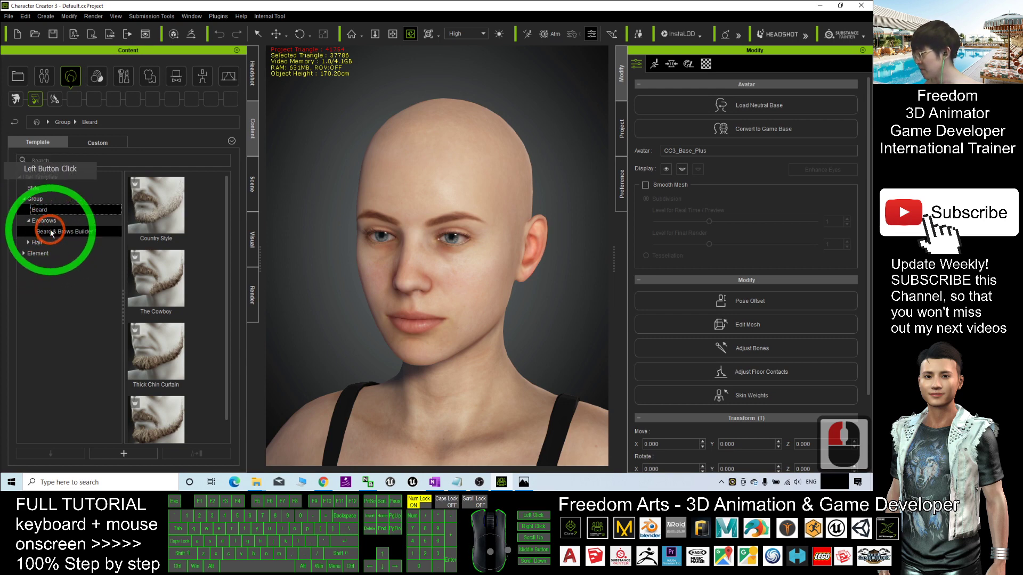
click(72, 234)
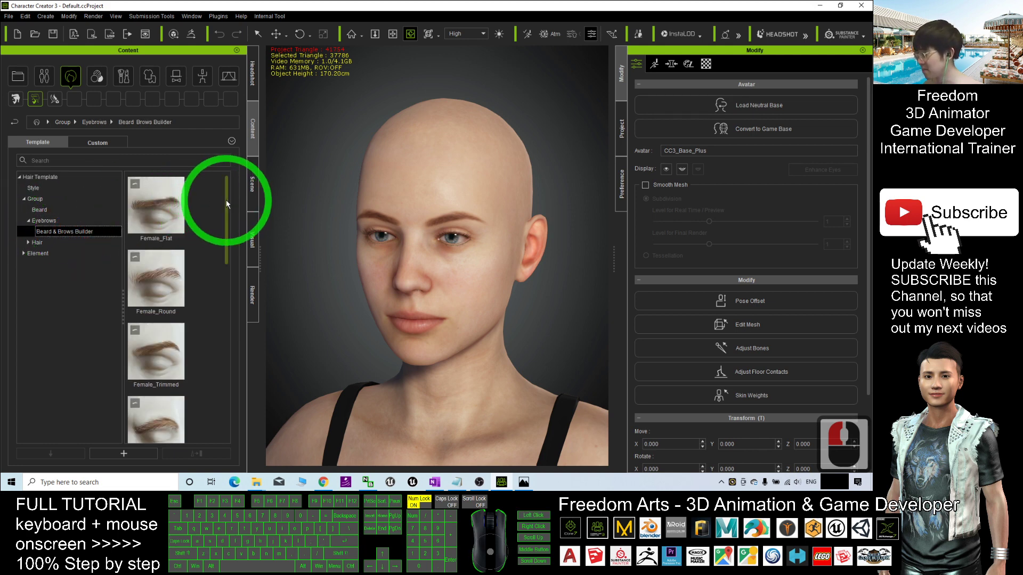
drag(227, 204, 60, 232)
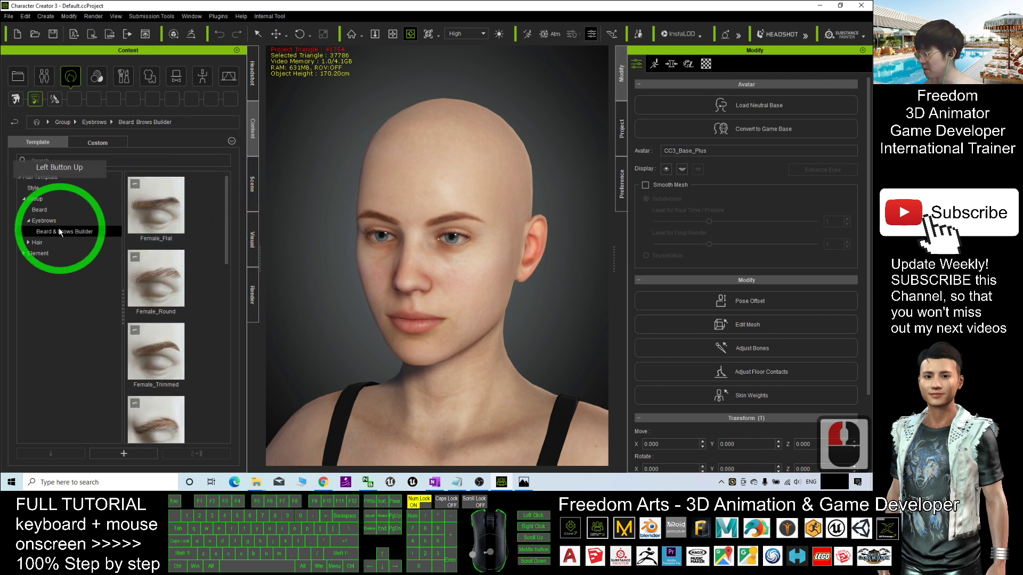
click(51, 220)
click(136, 296)
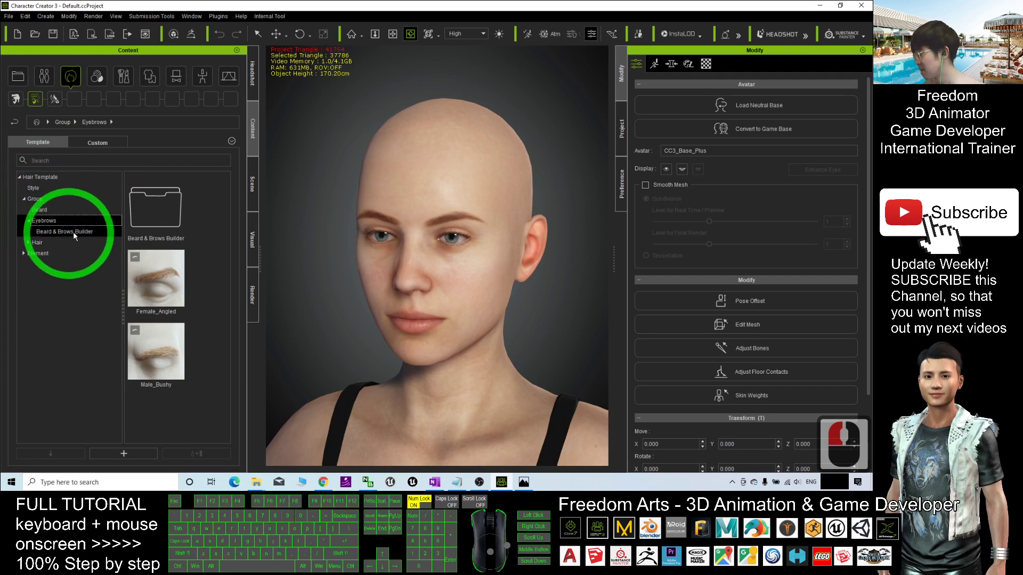
click(60, 231)
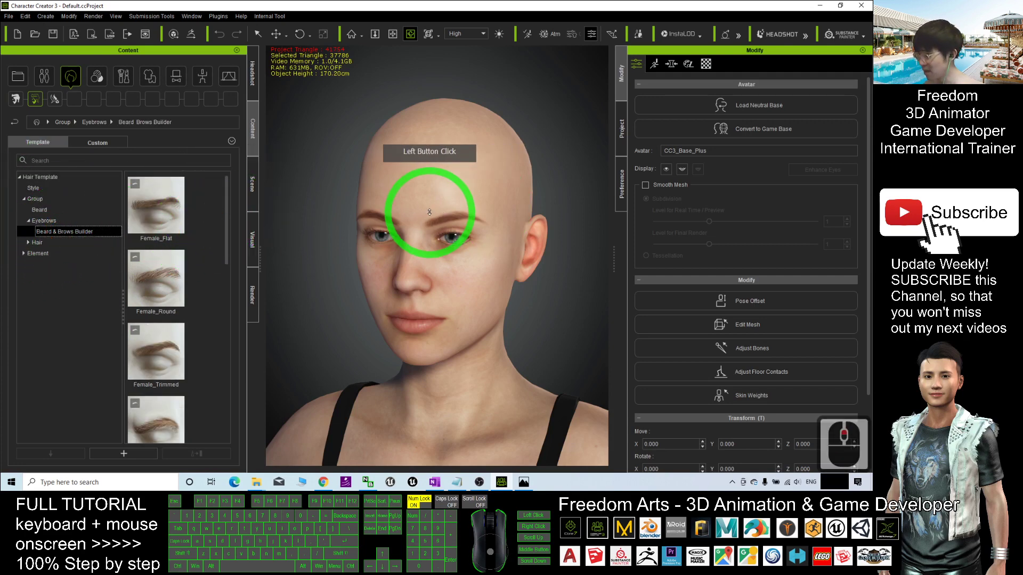
Apply the Male_Wild eyebrows to the avatar and inspect them up close from both sides of the face.
scroll(429, 212, up, 4)
key(x)
drag(420, 311, 421, 326)
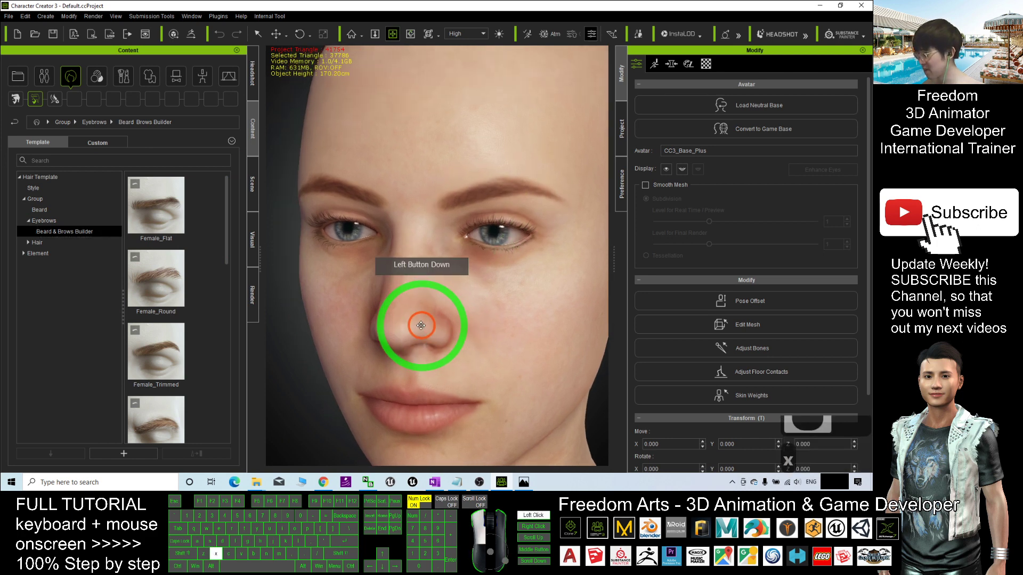
scroll(171, 301, down, 4)
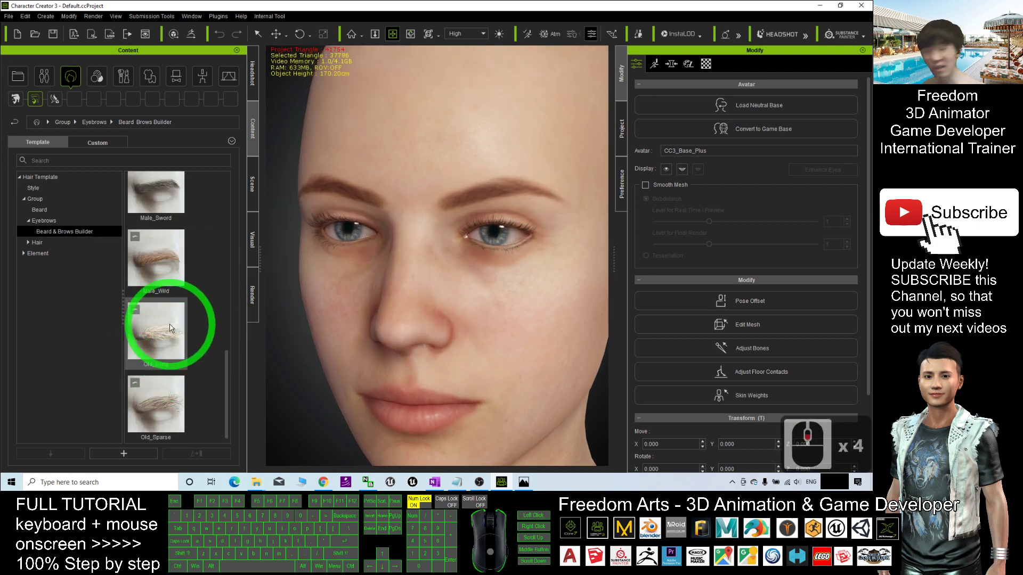
double_click(154, 262)
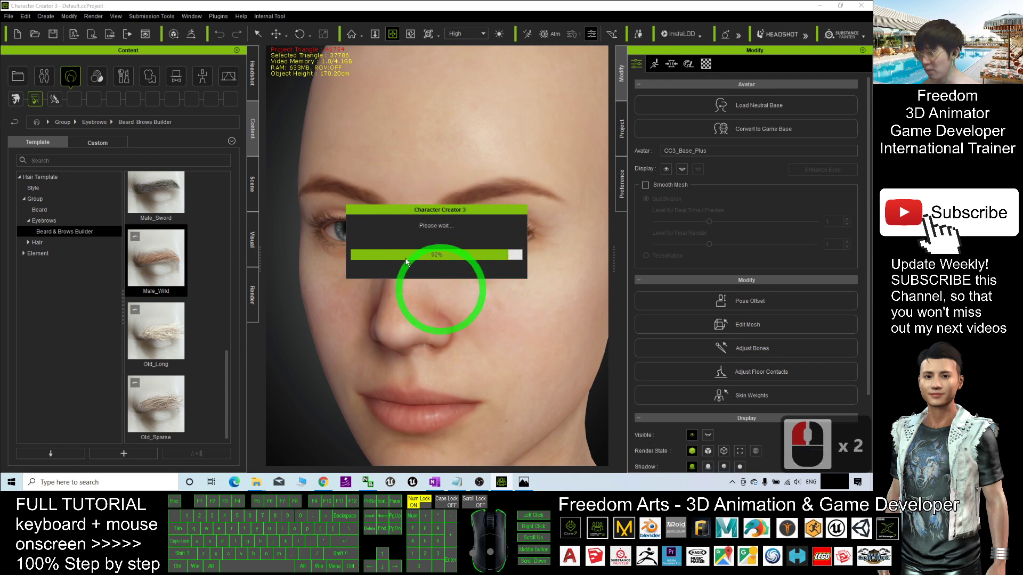
scroll(401, 242, up, 2)
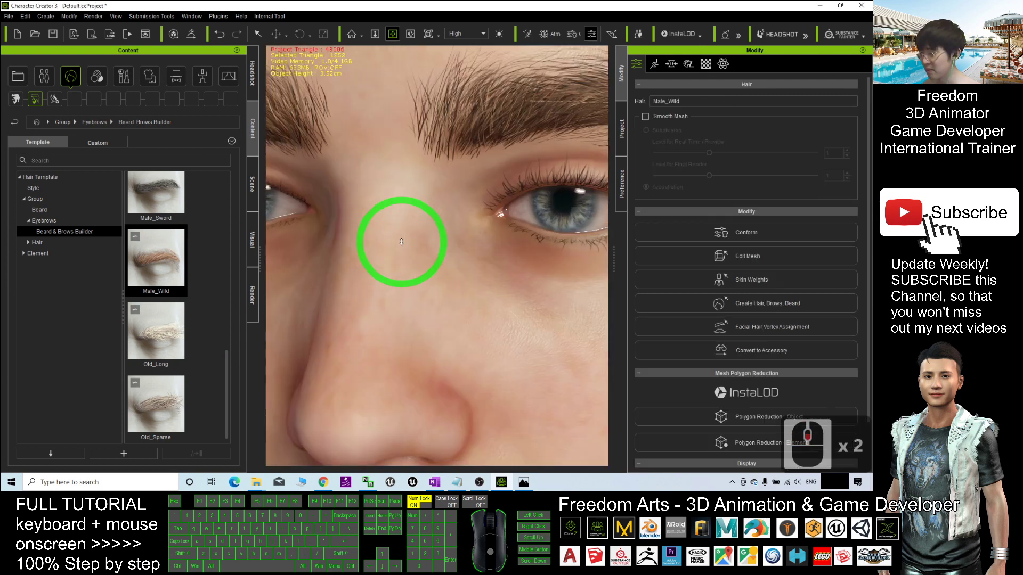
scroll(401, 241, down, 5)
drag(382, 245, 687, 259)
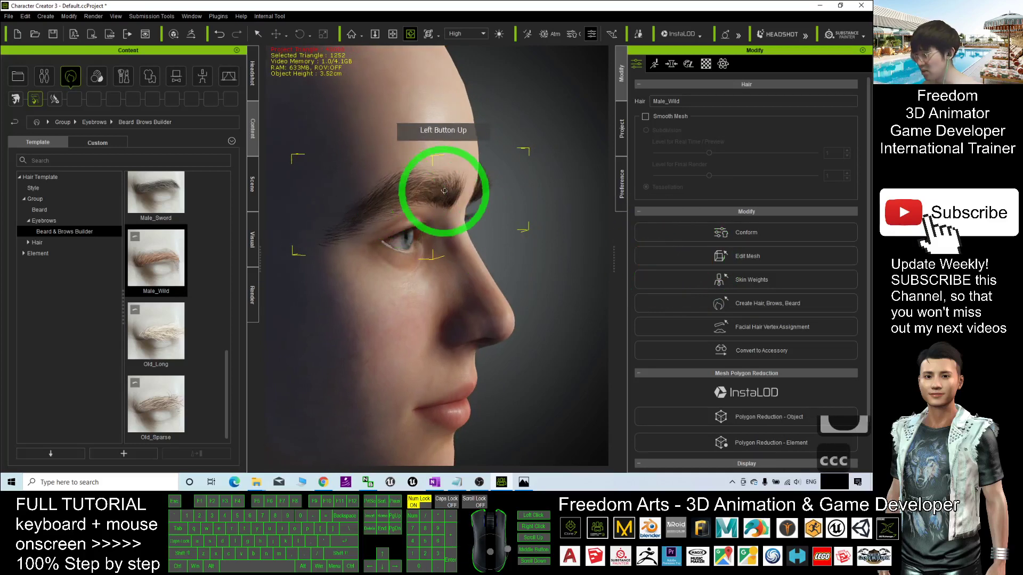
drag(520, 201, 261, 213)
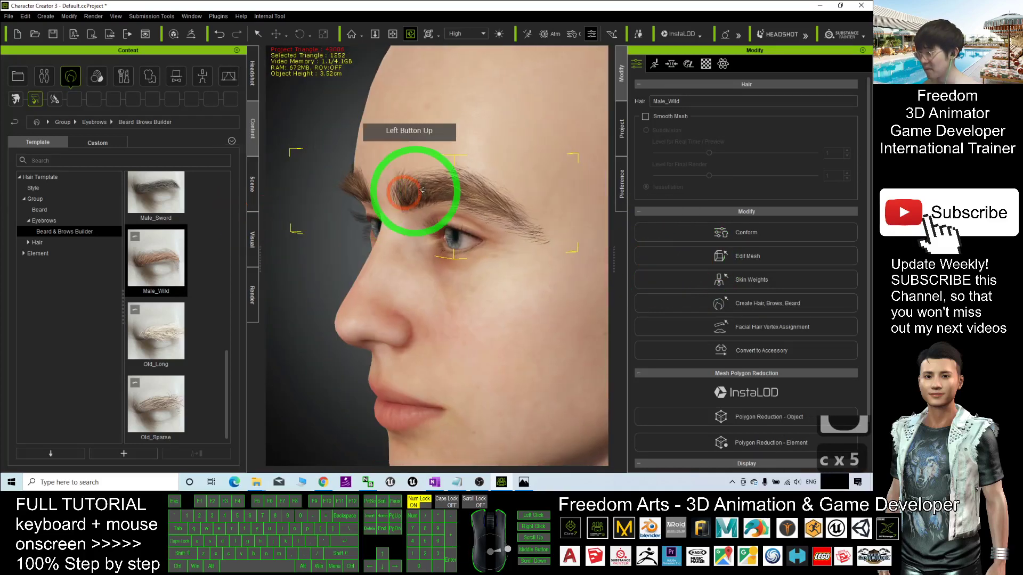
drag(423, 190, 399, 246)
Replace the avatar's eyebrows with the Old_Sparse preset and turn the face to check them.
double_click(161, 408)
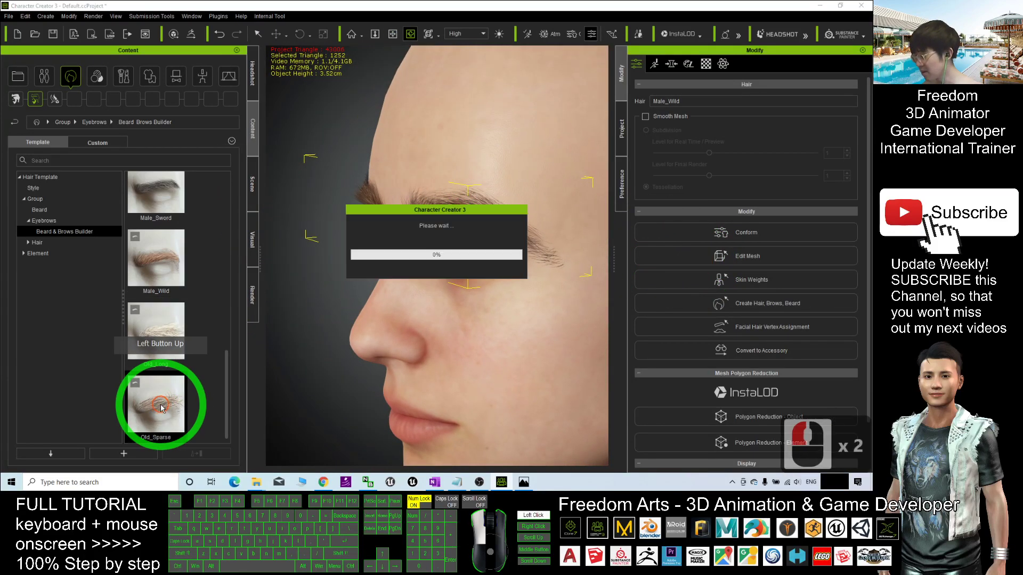
click(161, 409)
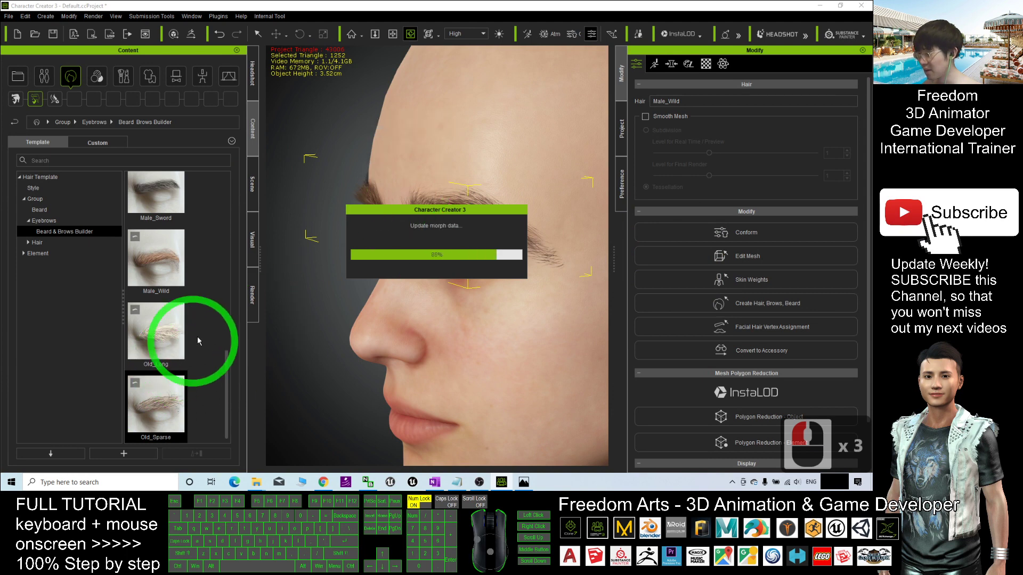
drag(399, 251, 287, 252)
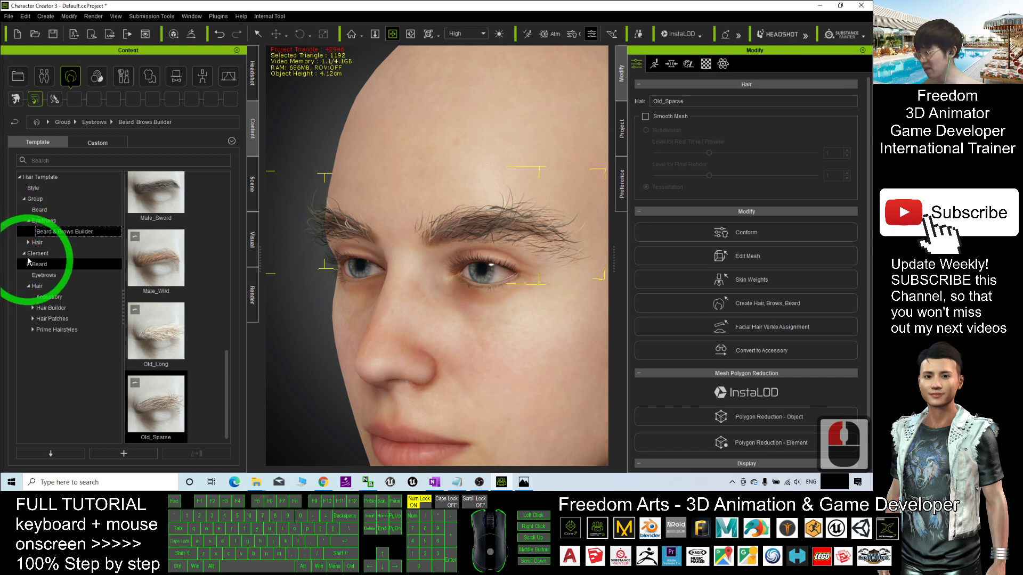
Expand Beard under Element, open its Beard & Brows Builder folder, and show the Accessory templates.
click(29, 255)
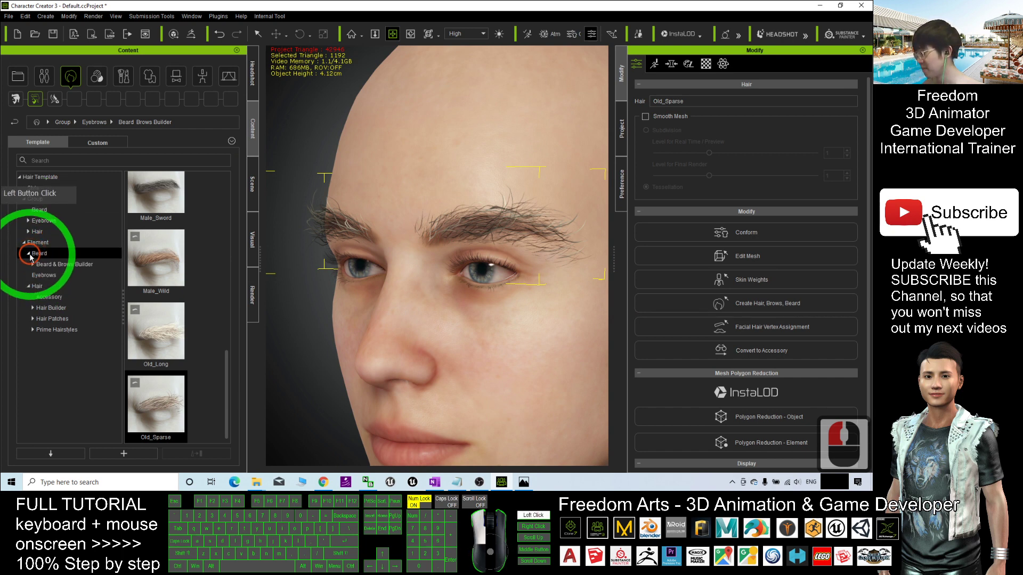
click(47, 266)
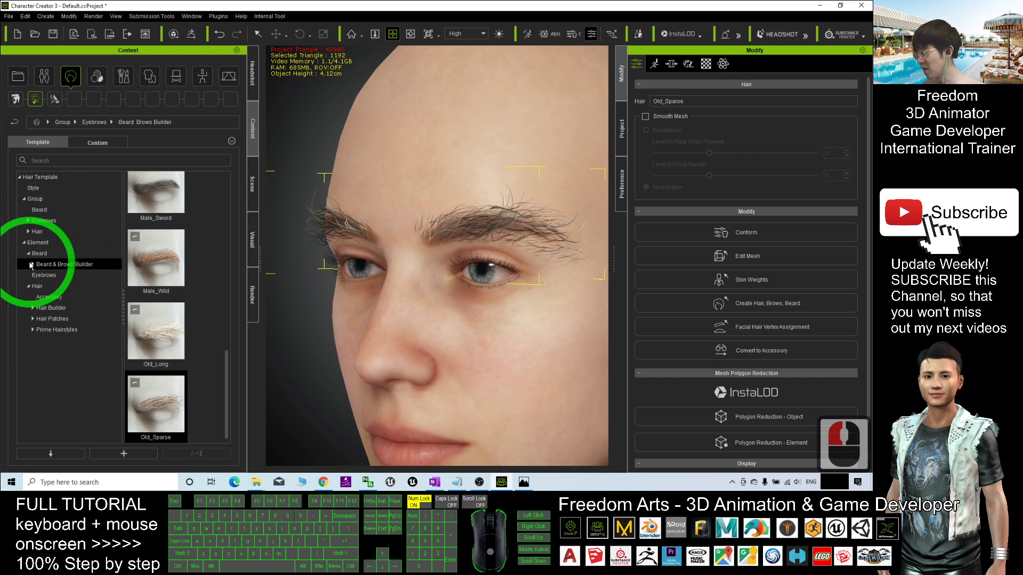
double_click(65, 264)
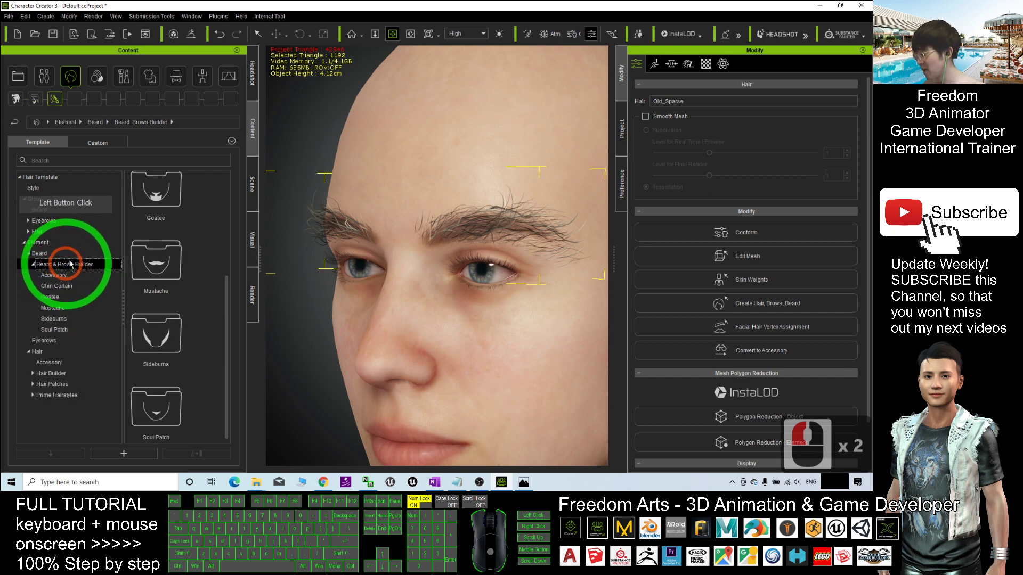
mouse_move(228, 297)
mouse_down()
mouse_move(229, 183)
mouse_move(229, 297)
mouse_up()
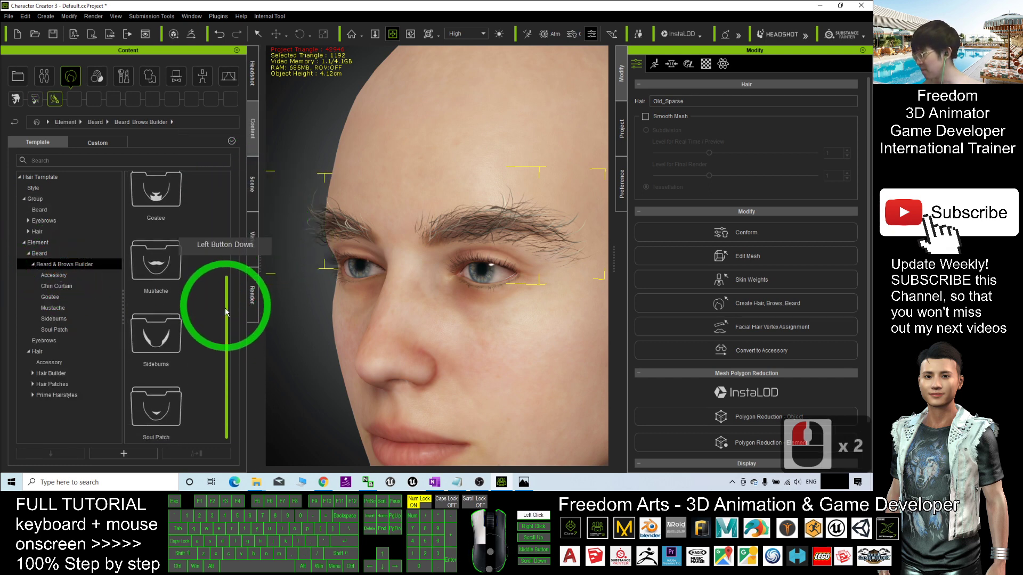
click(54, 275)
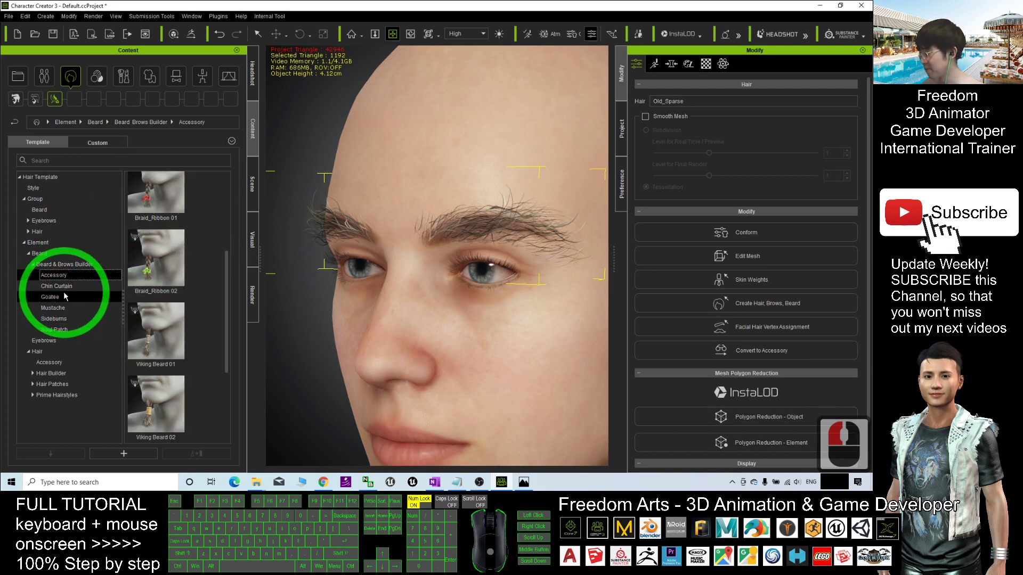
Add the Viking Beard 01 accessory to the avatar's chin and inspect it from several angles.
scroll(468, 296, down, 8)
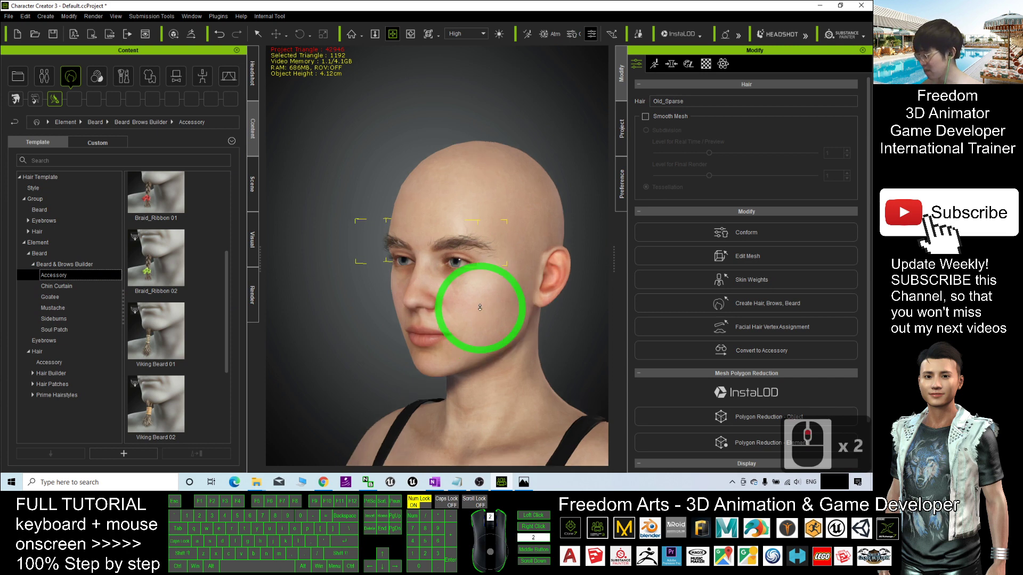
click(484, 284)
drag(484, 284, 495, 252)
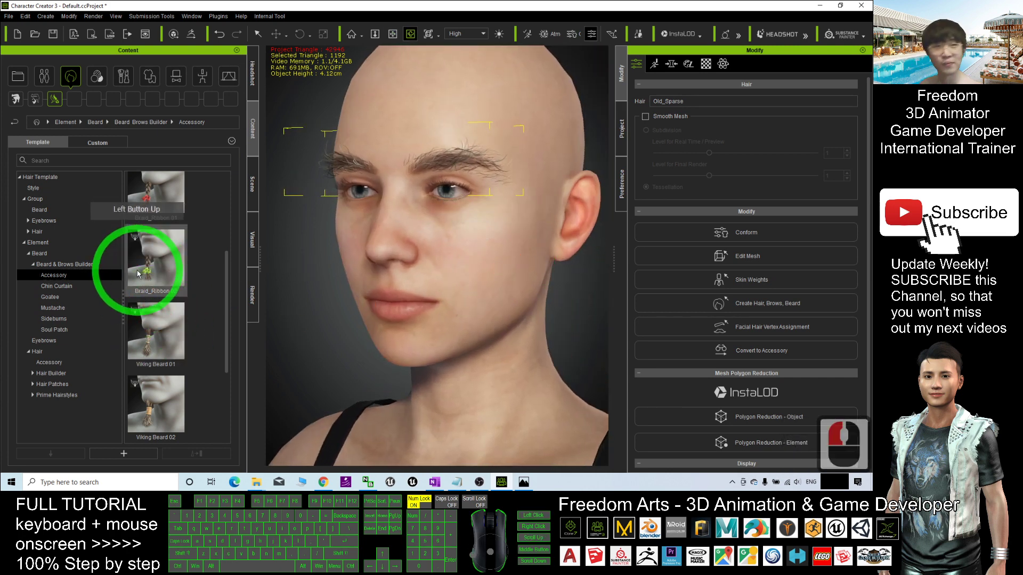
double_click(160, 331)
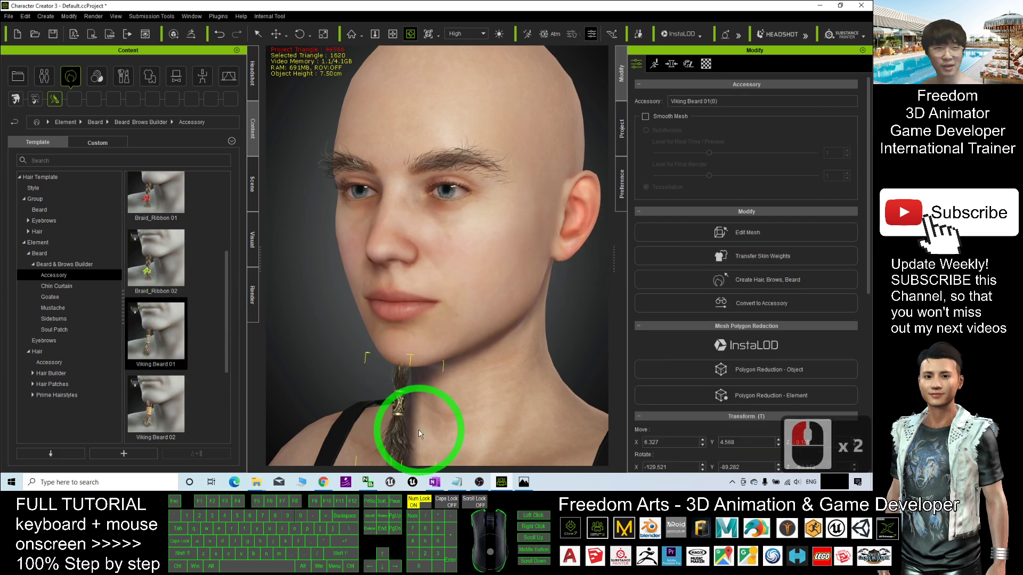
drag(625, 422, 491, 365)
drag(487, 308, 471, 294)
scroll(470, 294, up, 2)
key(x)
drag(432, 345, 456, 274)
key(c)
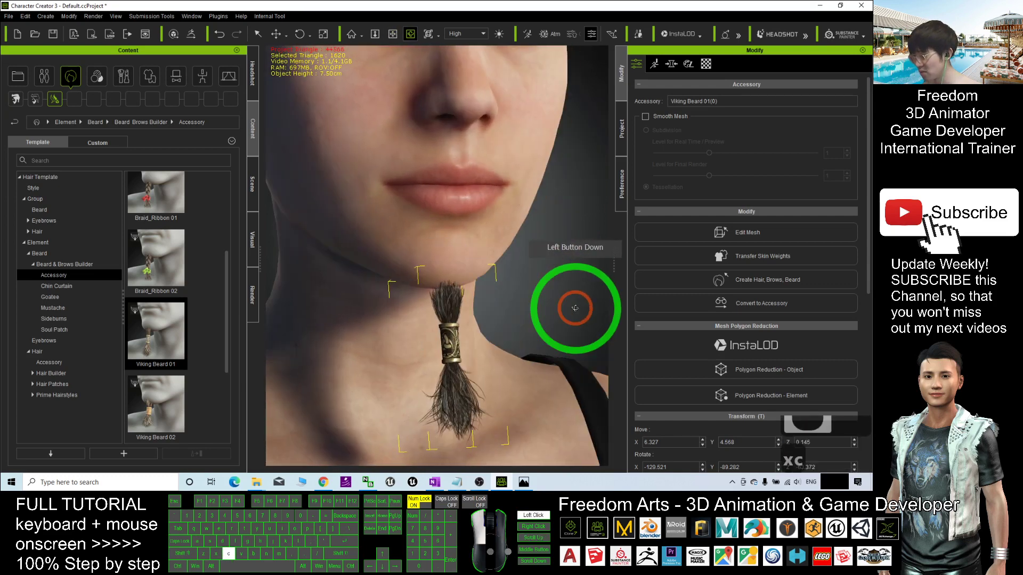
drag(573, 309, 440, 337)
Select the braided beard accessory hanging below the avatar's chin and delete it.
key(q)
double_click(450, 334)
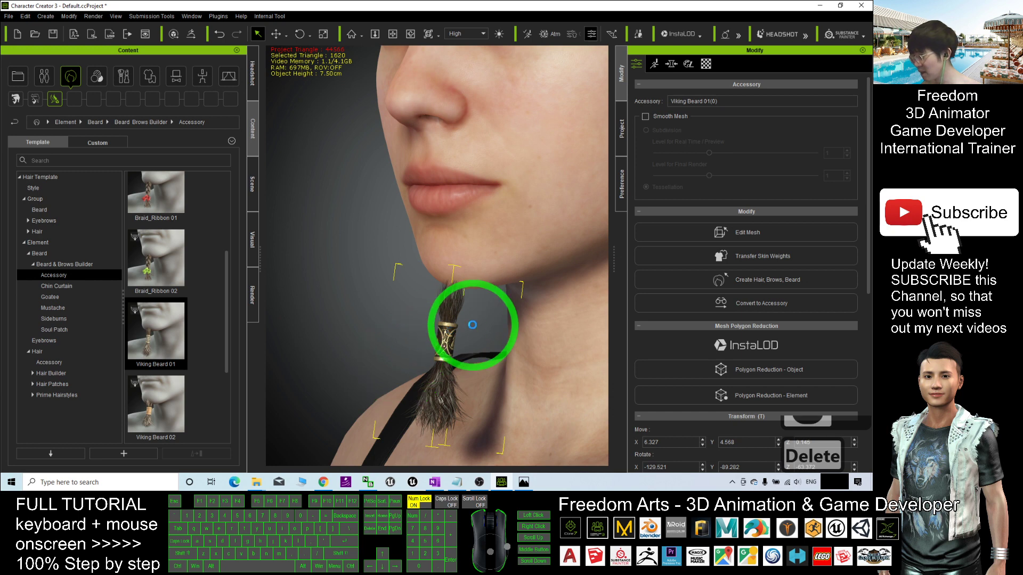
key(Delete)
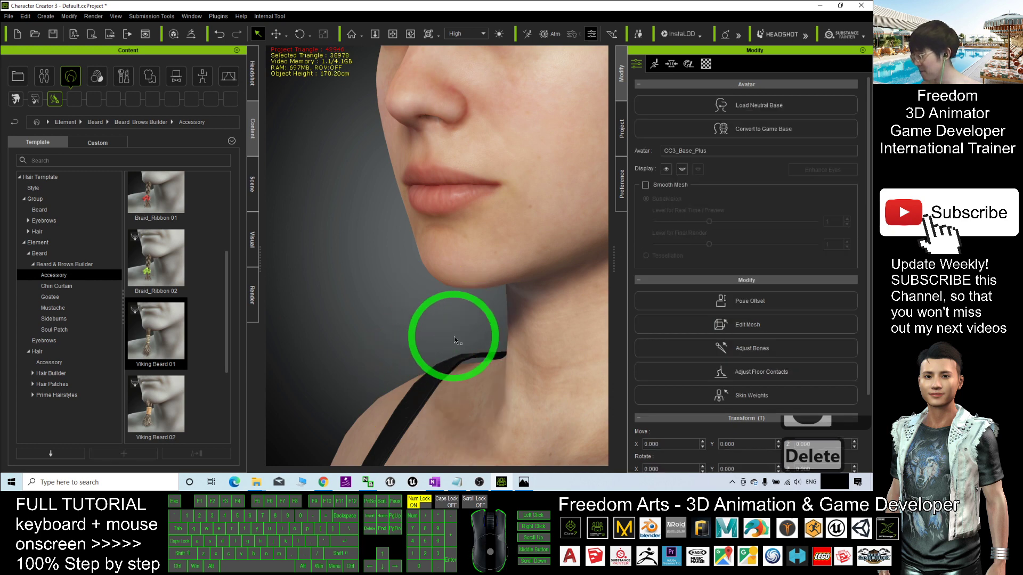
Open the Chin Curtain beard element templates and look through the available styles.
click(66, 288)
scroll(186, 347, down, 4)
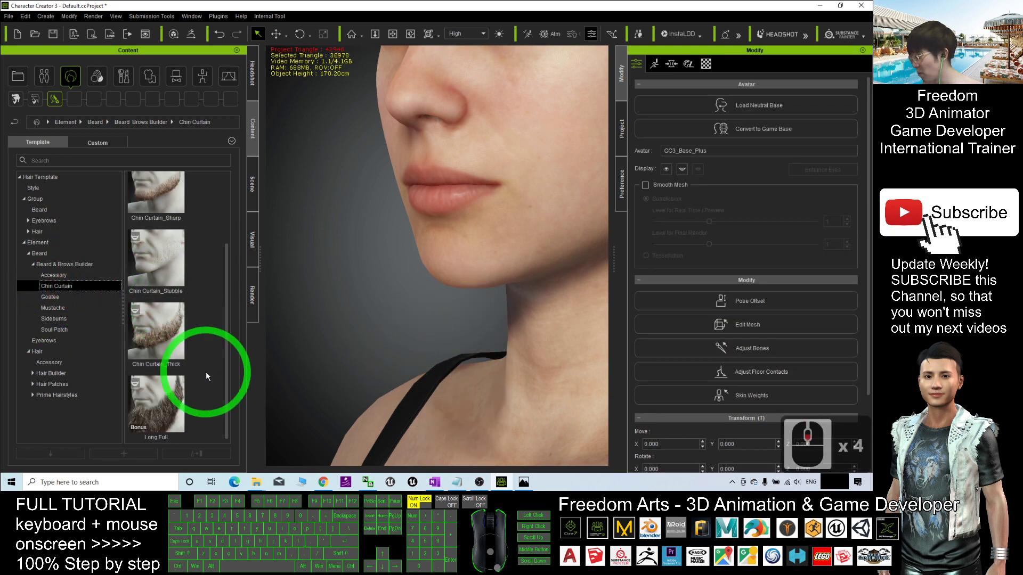
drag(227, 367, 227, 243)
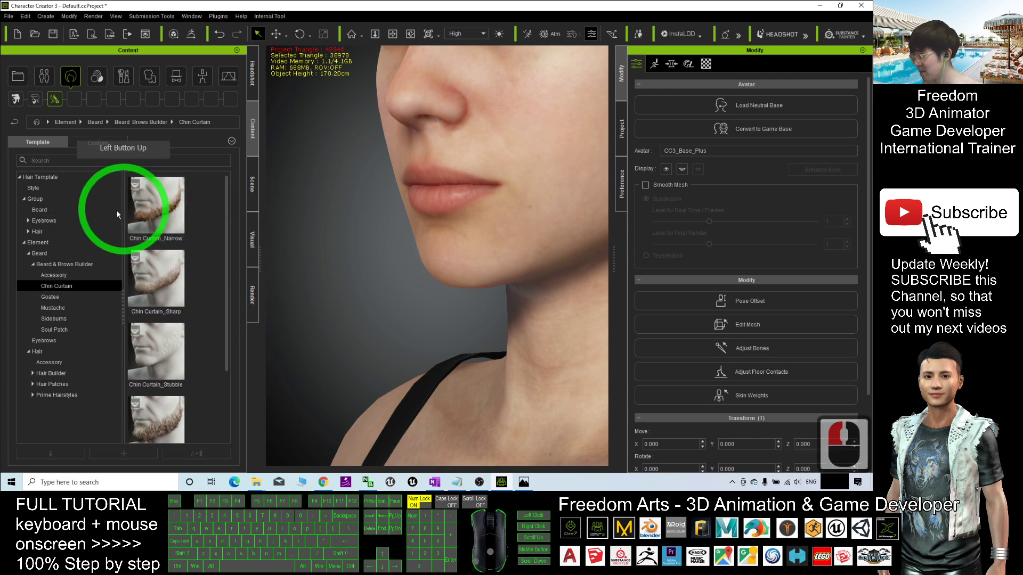
Add the Chin Curtain_Narrow beard element to the avatar and inspect it along the jaw.
double_click(167, 216)
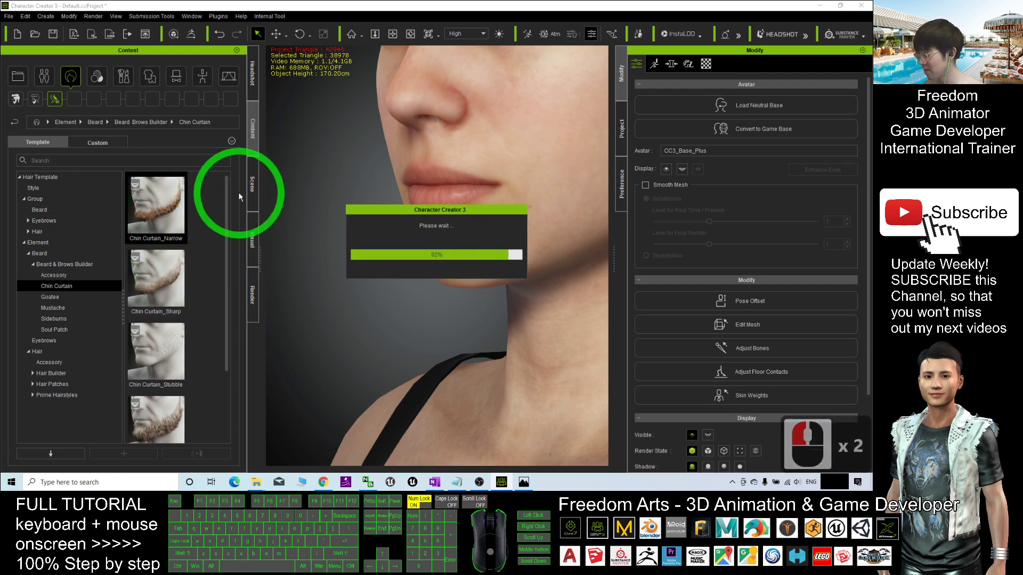
scroll(401, 228, down, 6)
key(x)
drag(402, 228, 400, 255)
scroll(422, 236, up, 4)
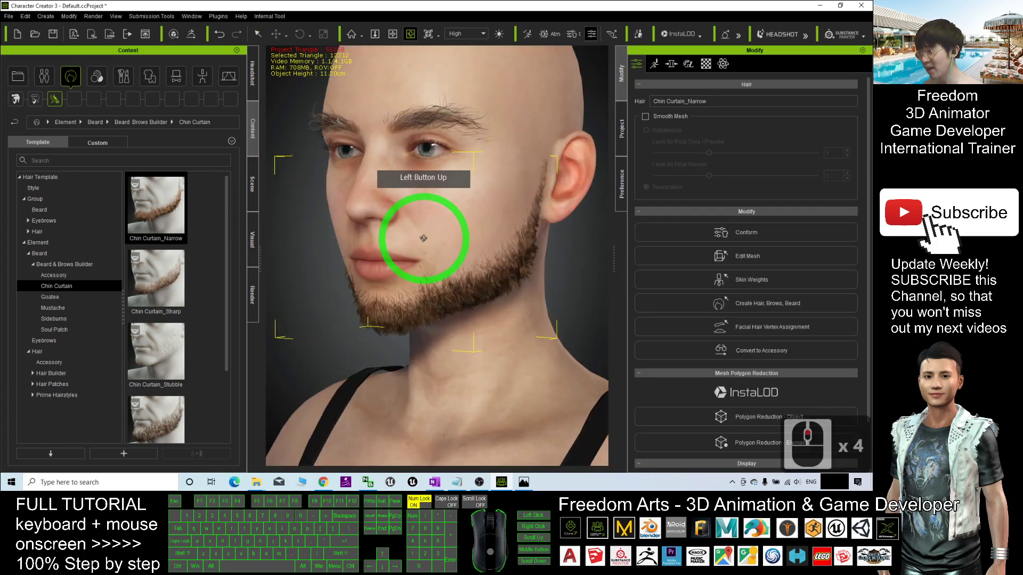
scroll(423, 238, up, 1)
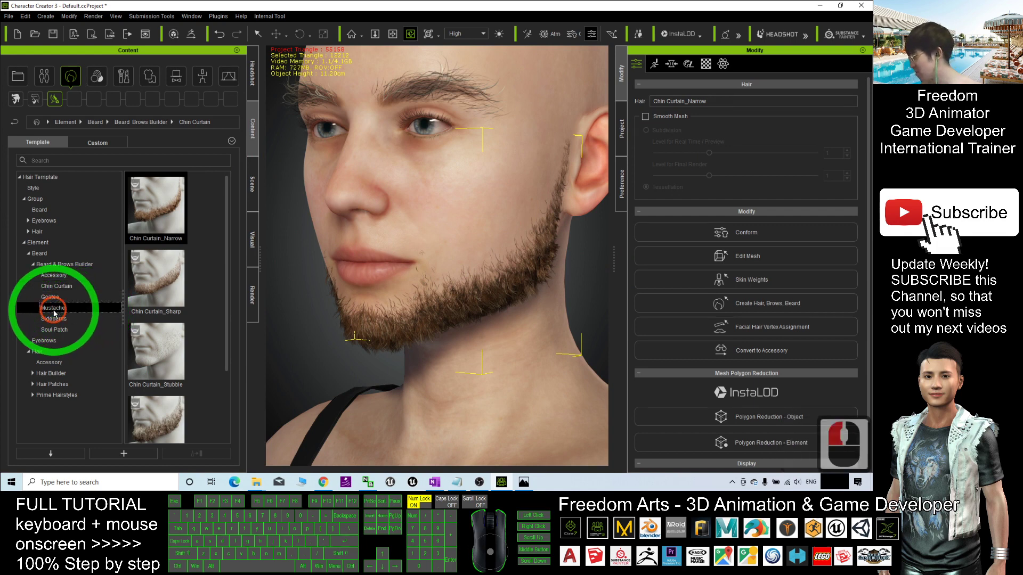
Browse the Mustache element templates and show the Sideburns templates in the Beard & Brows Builder.
click(59, 310)
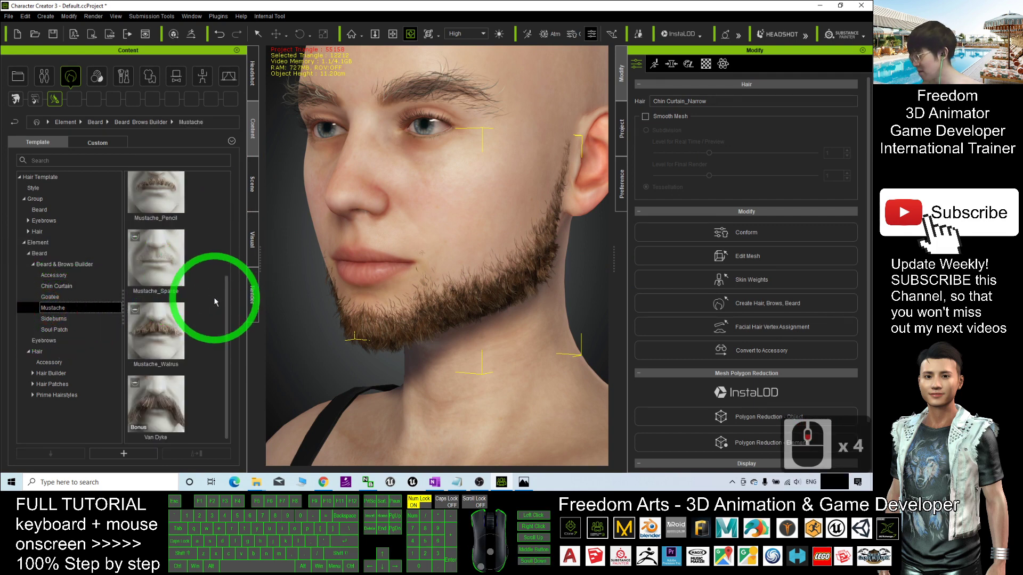
drag(226, 305, 232, 196)
click(170, 231)
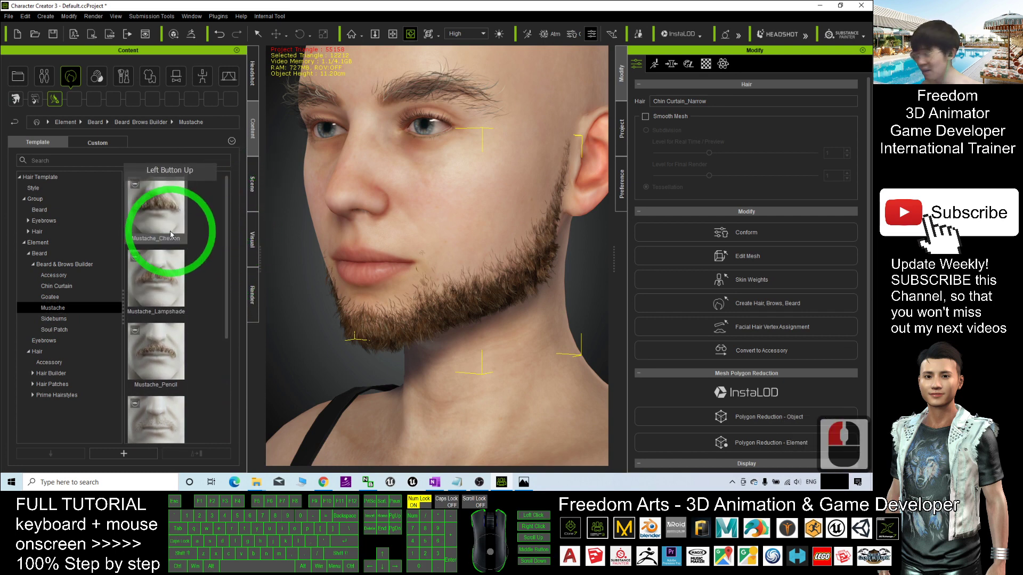
click(154, 298)
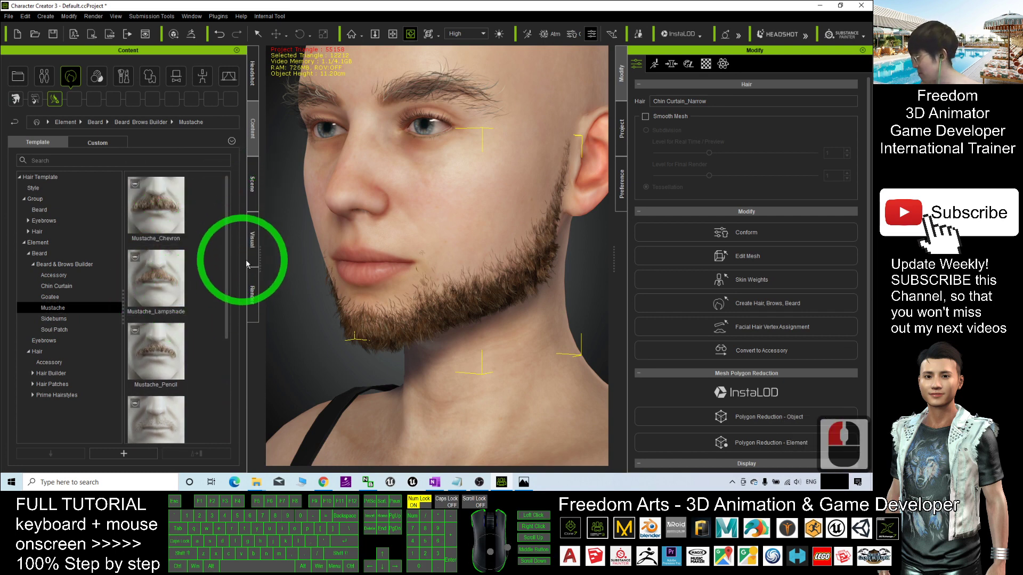
drag(248, 264, 47, 321)
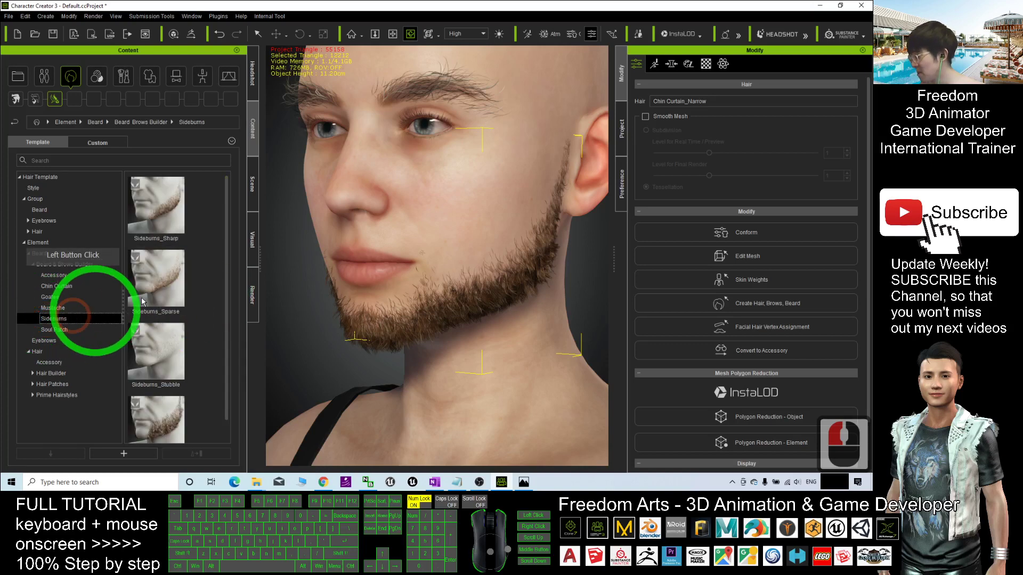
Add the Soul Patch_Sparse element from the Soul Patch templates beneath the avatar's lower lip and inspect the combined beard.
drag(429, 283, 258, 289)
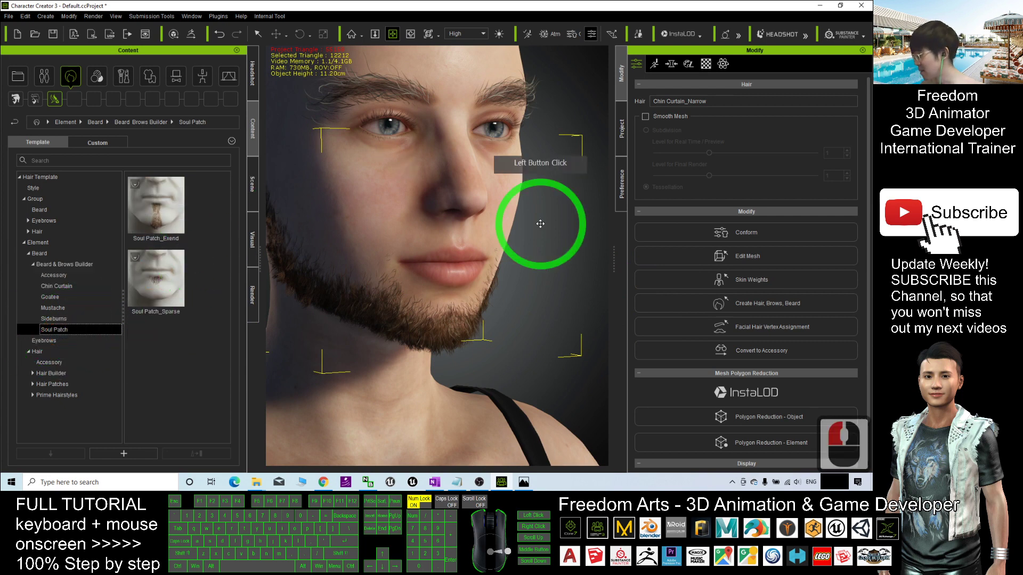
key(c)
drag(525, 229, 156, 301)
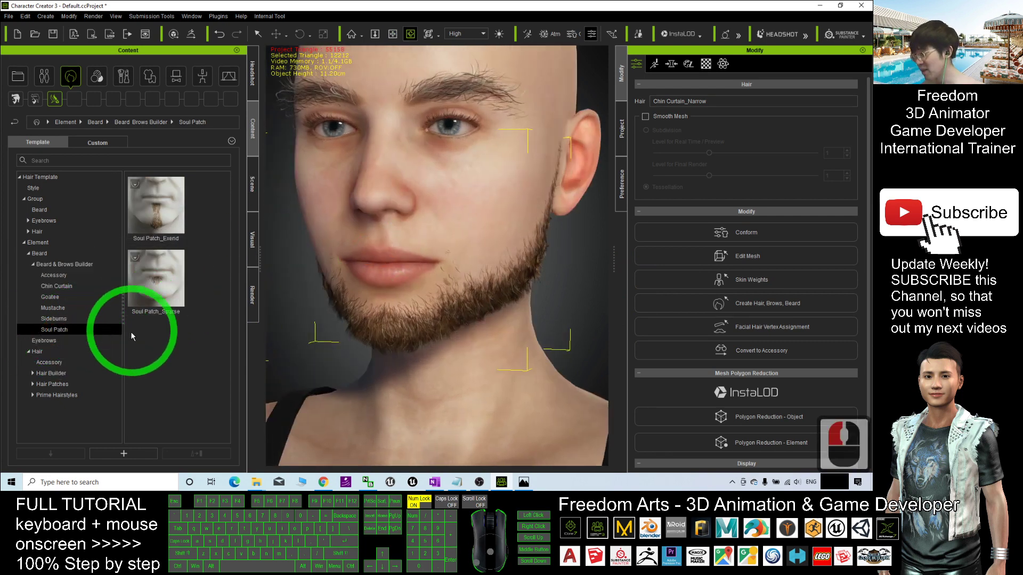
double_click(164, 273)
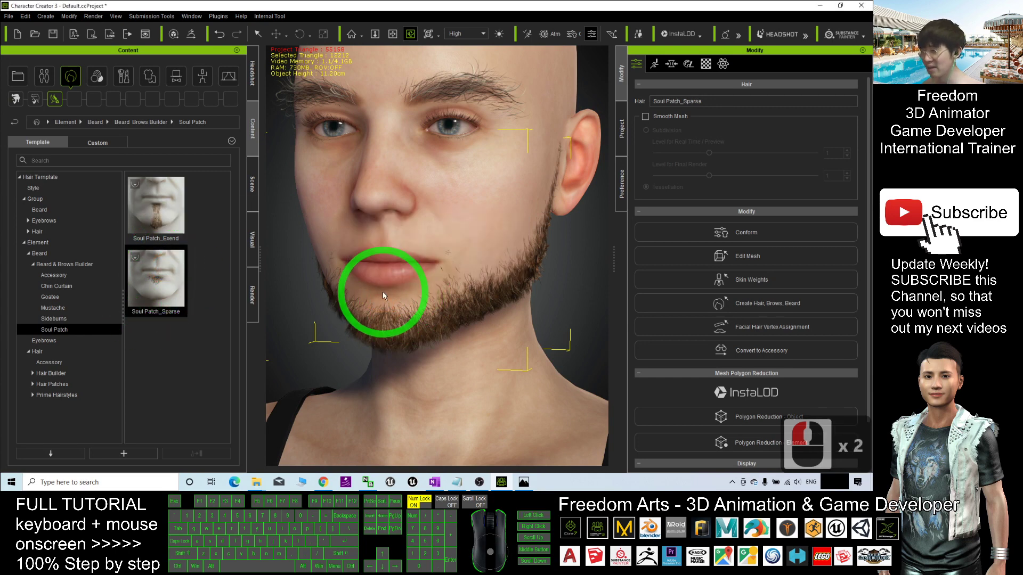
key(c)
drag(335, 308, 456, 251)
key(x)
scroll(490, 248, up, 5)
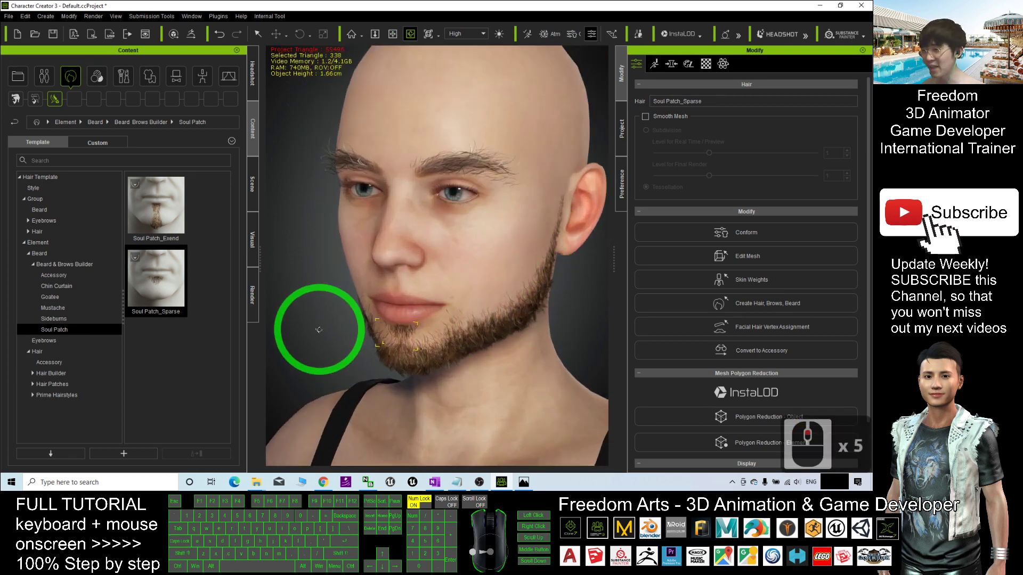